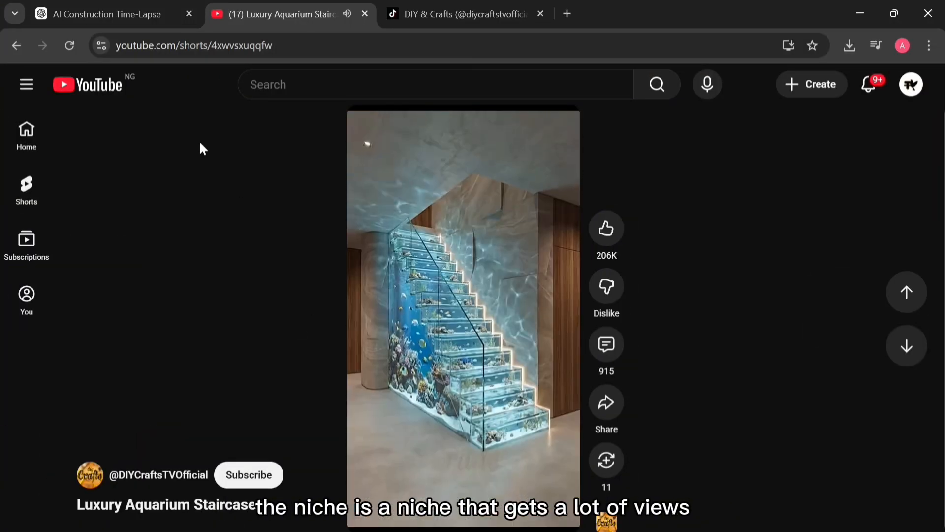
# Step: Look over the DIY & Crafts channel's popular Shorts on YouTube and its TikTok page for example videos
pyautogui.click(15, 47)
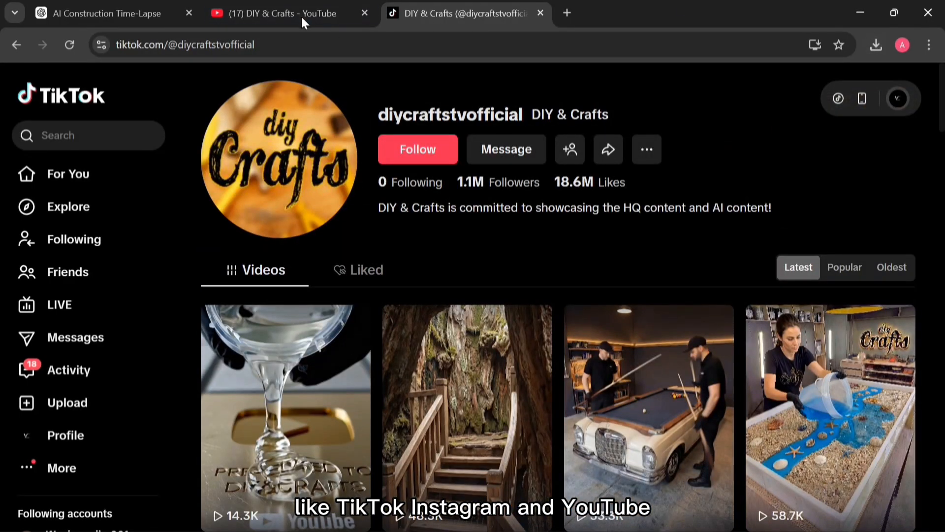
pyautogui.click(300, 15)
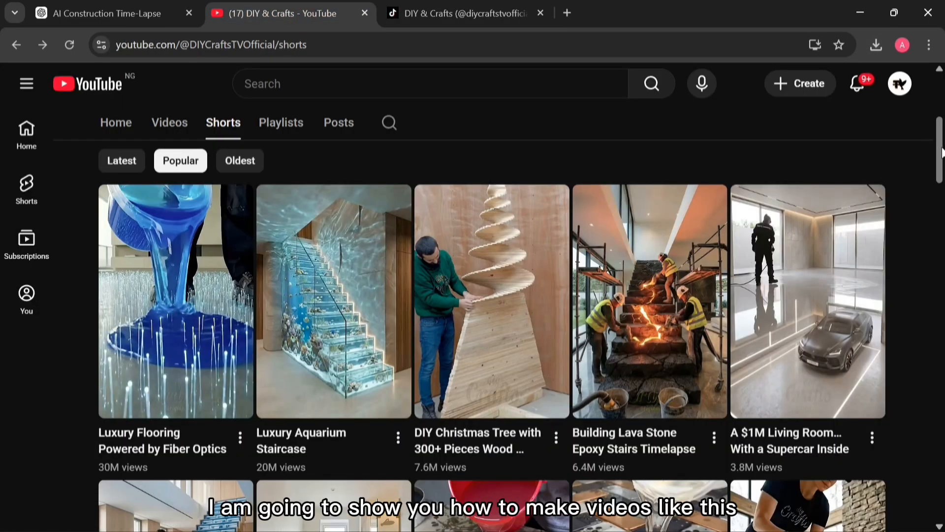
pyautogui.moveTo(942, 153); pyautogui.dragTo(942, 78)
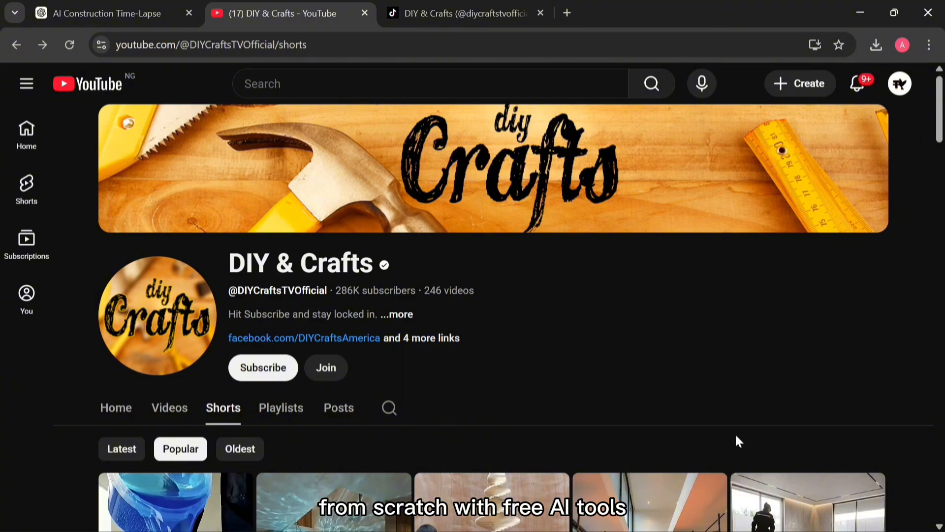
pyautogui.scroll(-5, 299, 300)
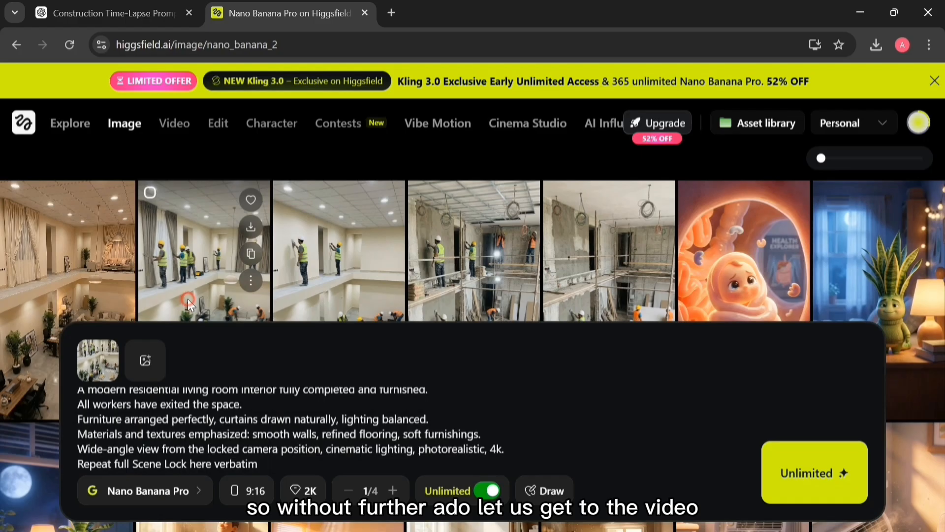
pyautogui.click(188, 300)
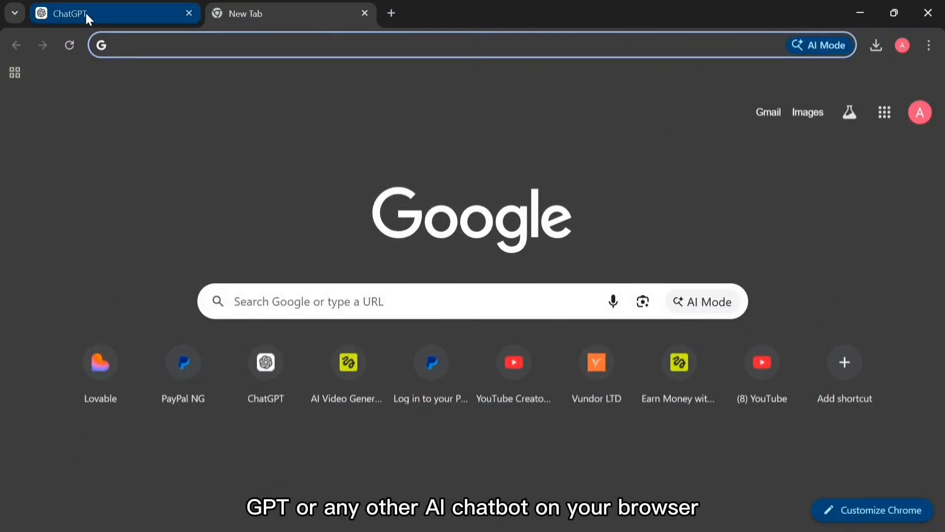
# Step: Submit the "Construction Time-Lapse Prompt Generator AI" master meta-prompt to ChatGPT and look through the anchor image prompts in its reply
pyautogui.click(86, 15)
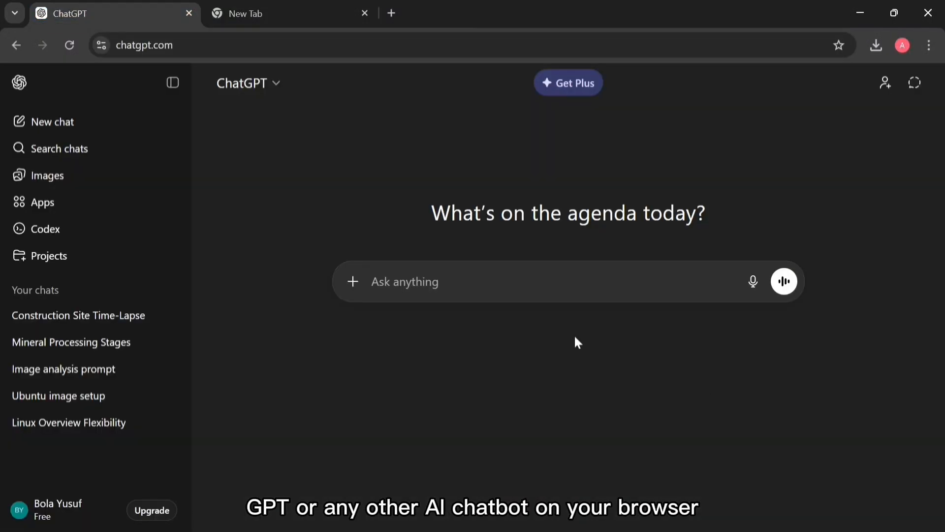
pyautogui.rightClick(384, 279)
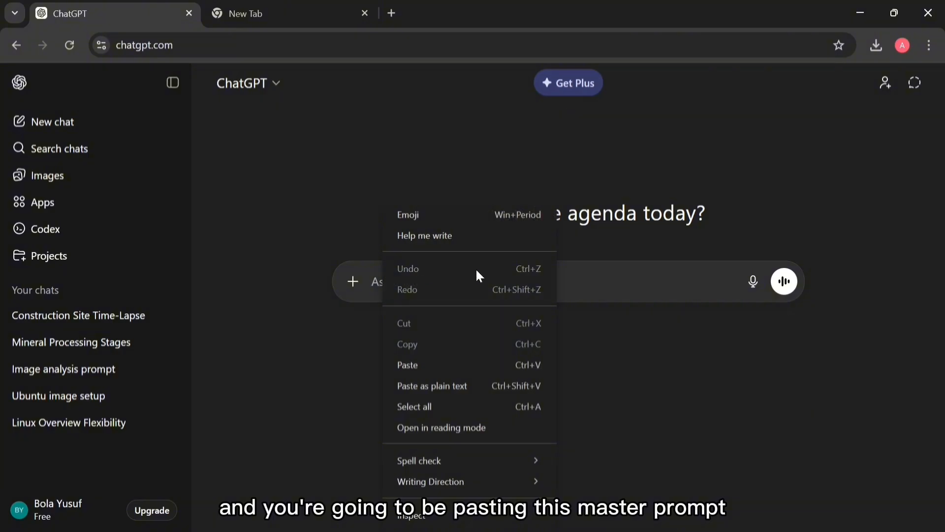
pyautogui.click(458, 373)
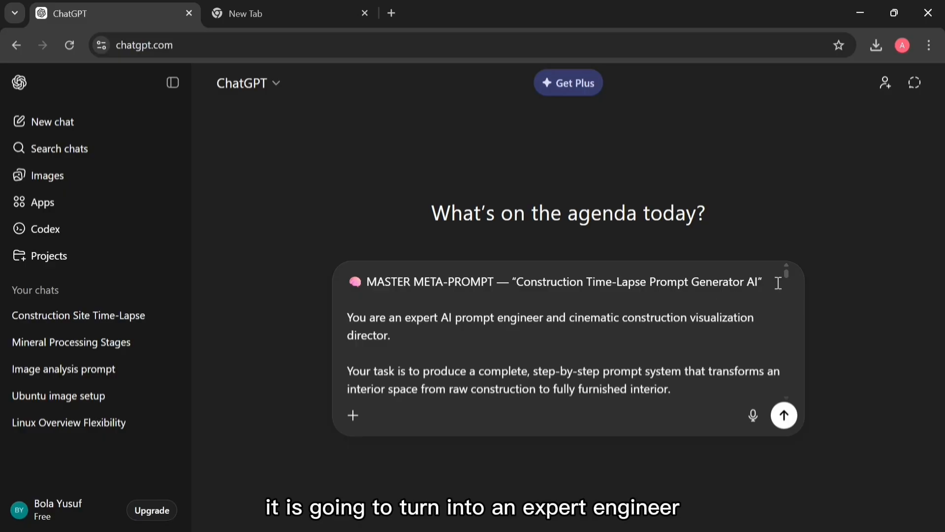
pyautogui.moveTo(787, 273); pyautogui.dragTo(817, 407)
pyautogui.press('Return')
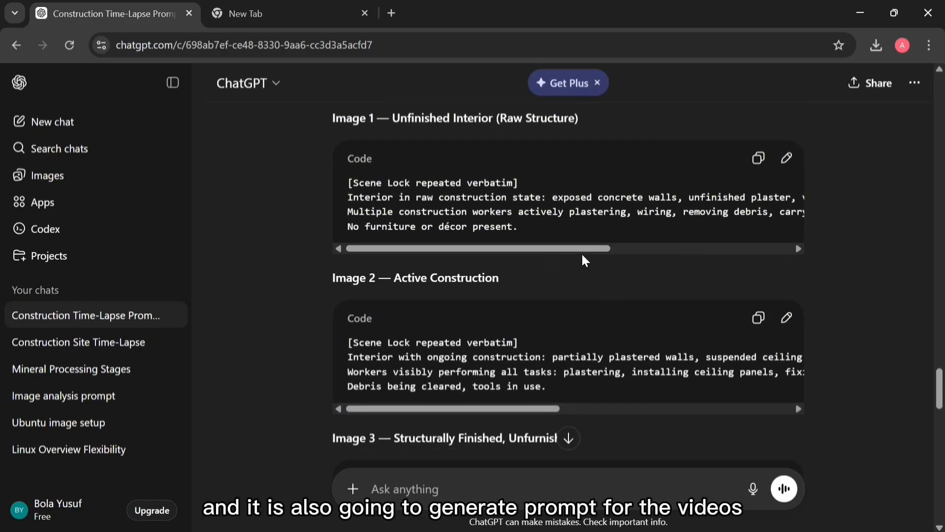
pyautogui.moveTo(581, 250); pyautogui.dragTo(816, 263)
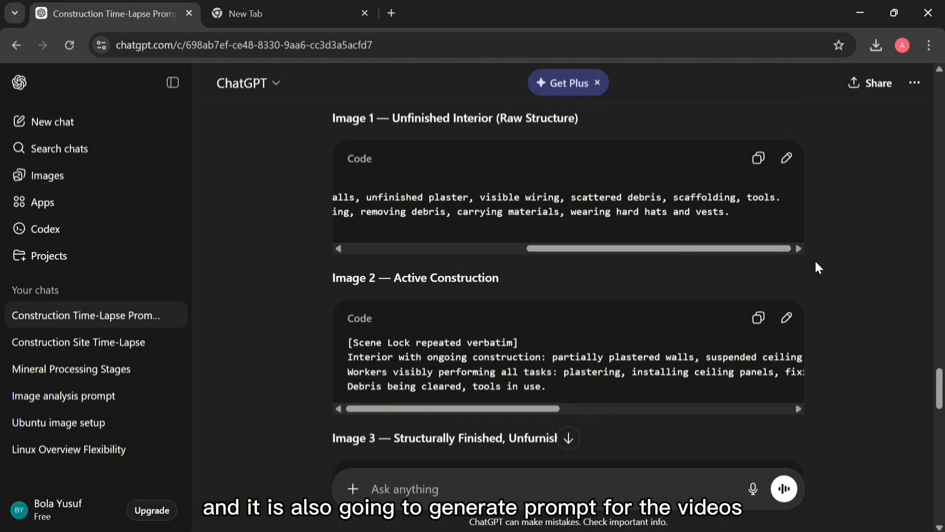
pyautogui.scroll(-3, 861, 261)
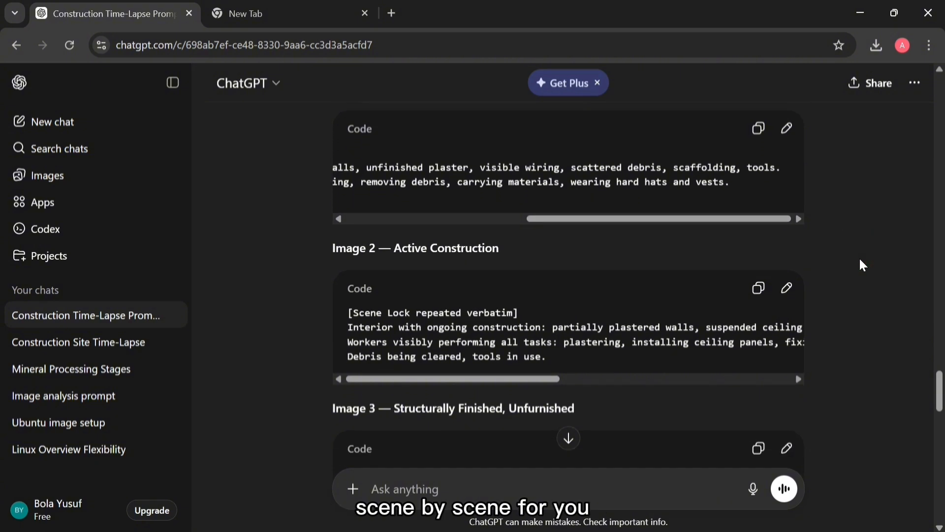
pyautogui.scroll(5, 861, 261)
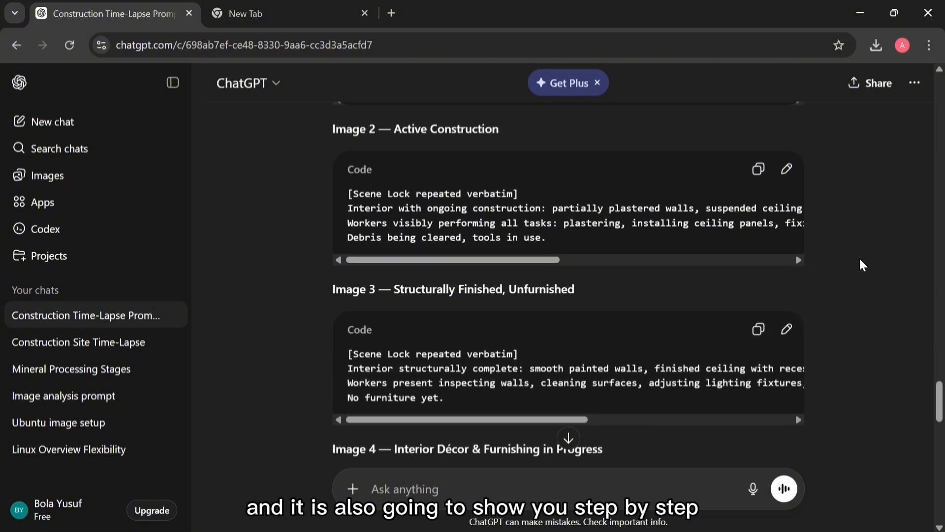
pyautogui.scroll(1, 861, 265)
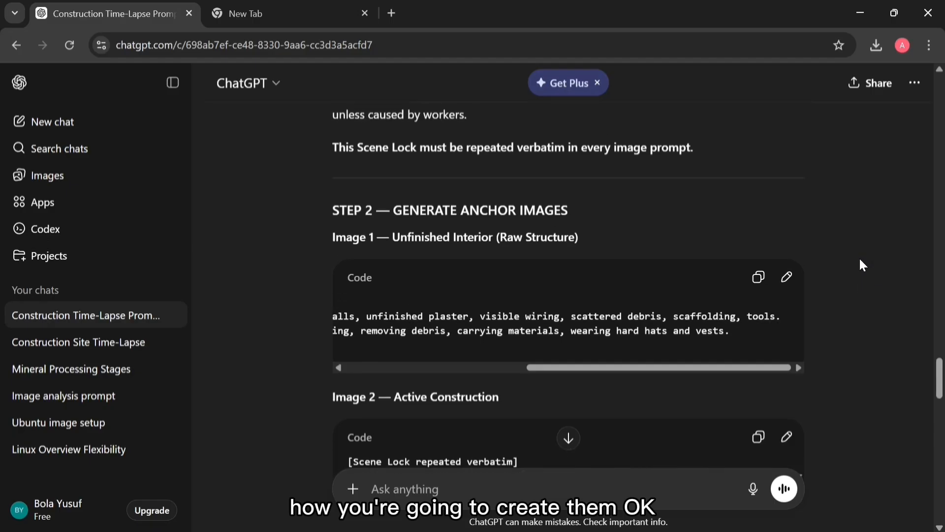
# Step: Open Higgsfield in the empty browser tab and go to its Nano Banana Pro image generator
pyautogui.click(264, 10)
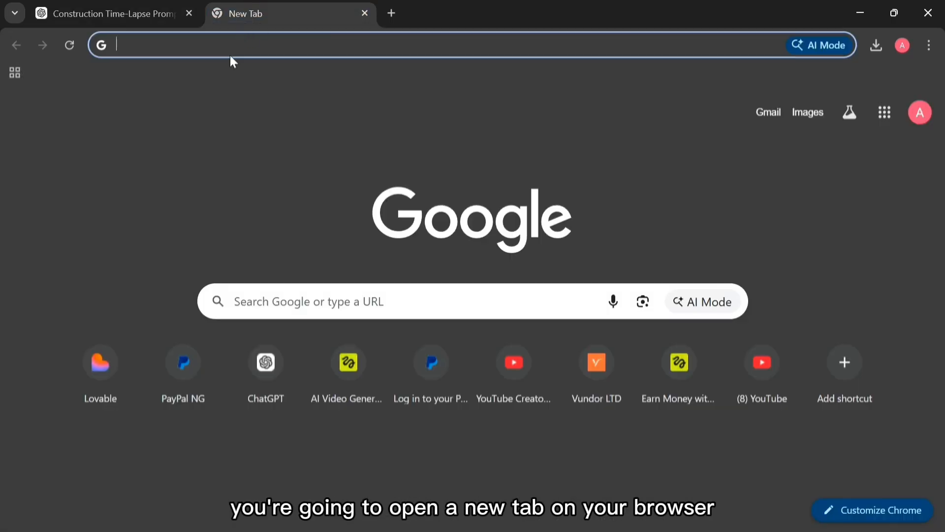
pyautogui.write('higg')
pyautogui.press('Return')
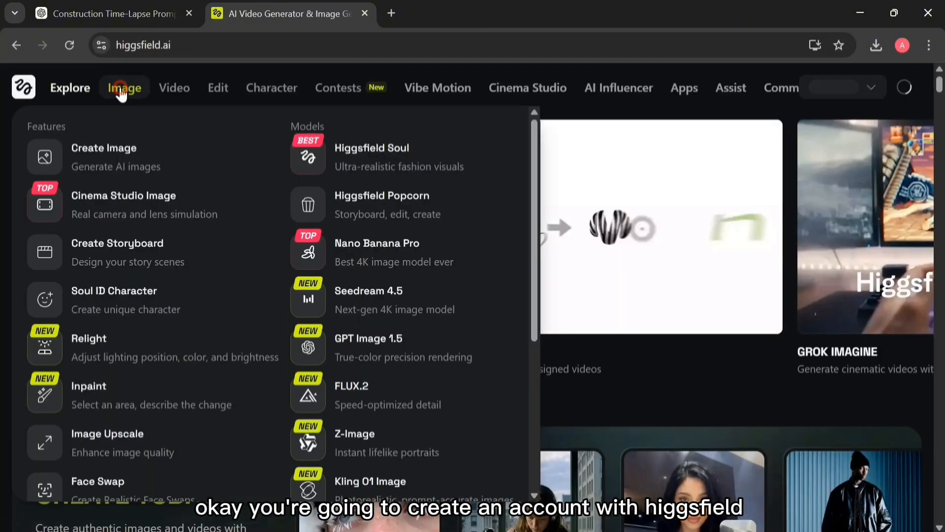
pyautogui.click(120, 88)
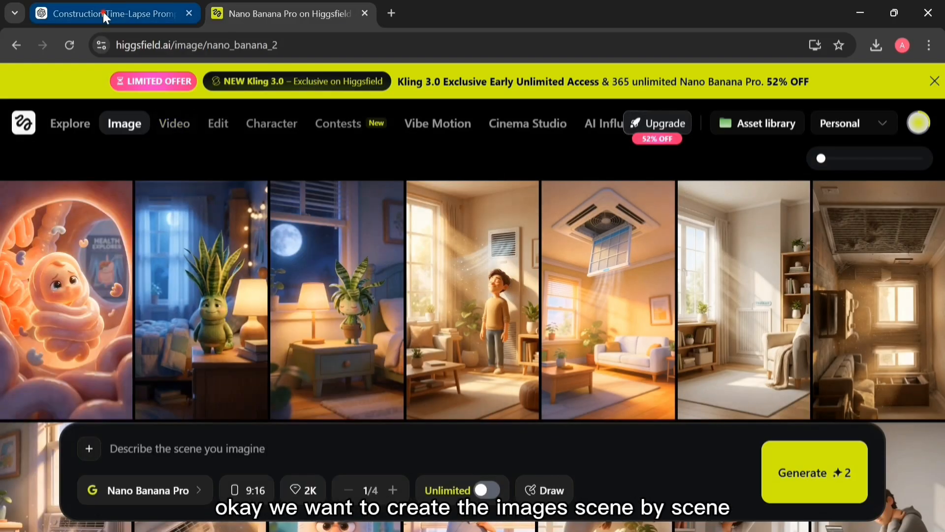
# Step: Copy the Image 1 (Unfinished Interior) prompt from ChatGPT and paste it as the scene description in Higgsfield
pyautogui.click(103, 10)
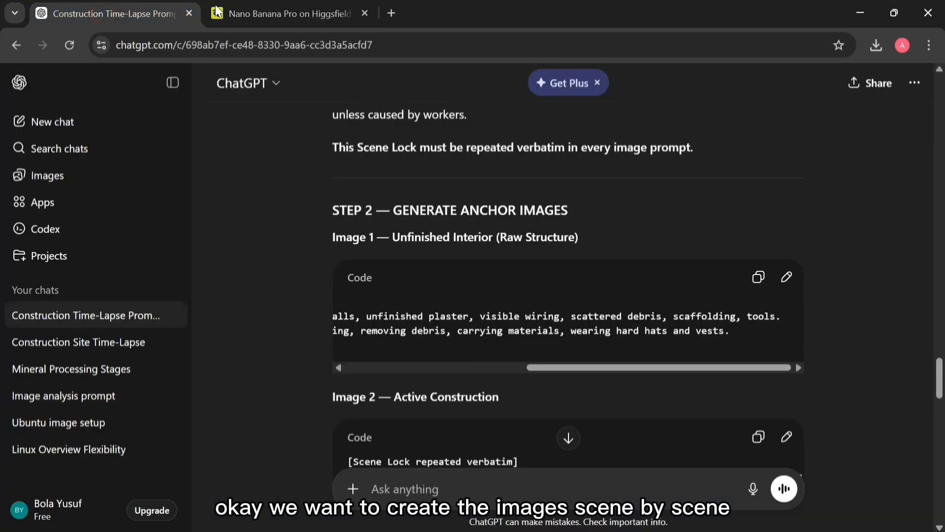
pyautogui.click(758, 279)
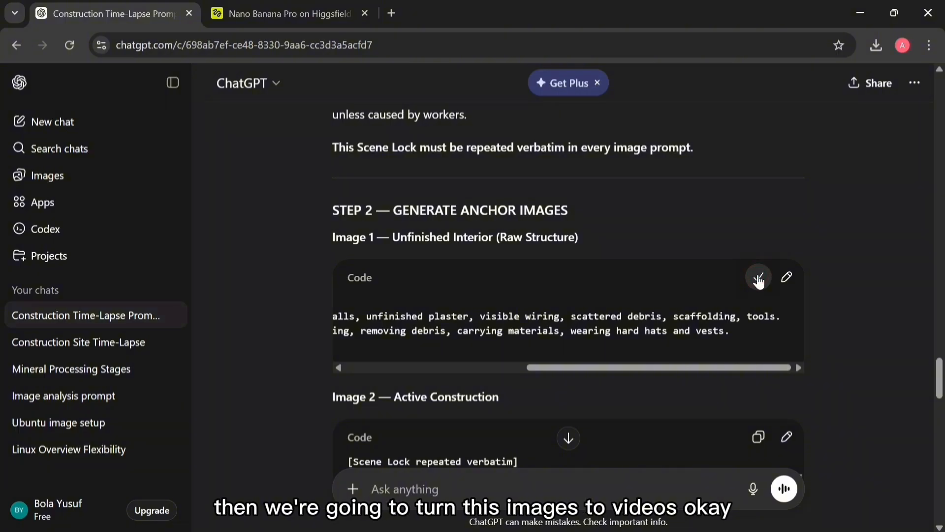
pyautogui.click(256, 7)
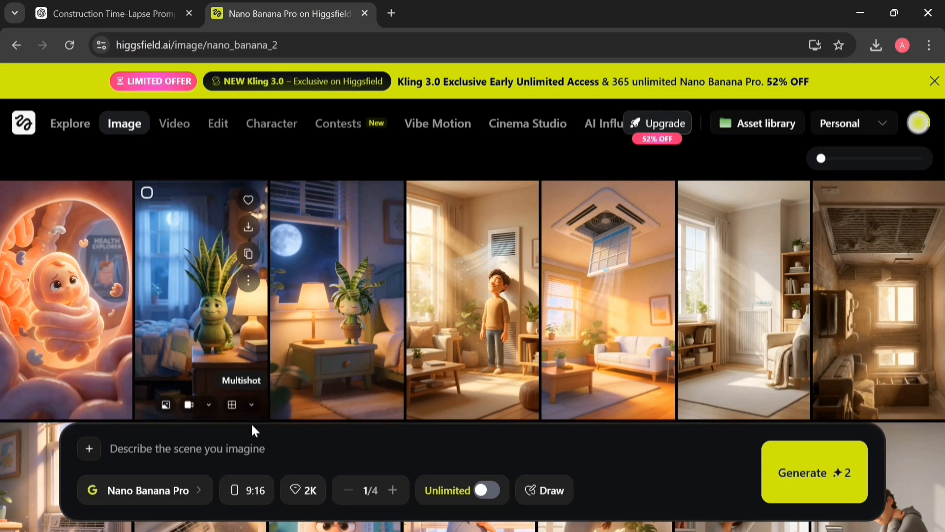
pyautogui.click(242, 442)
pyautogui.rightClick(242, 442)
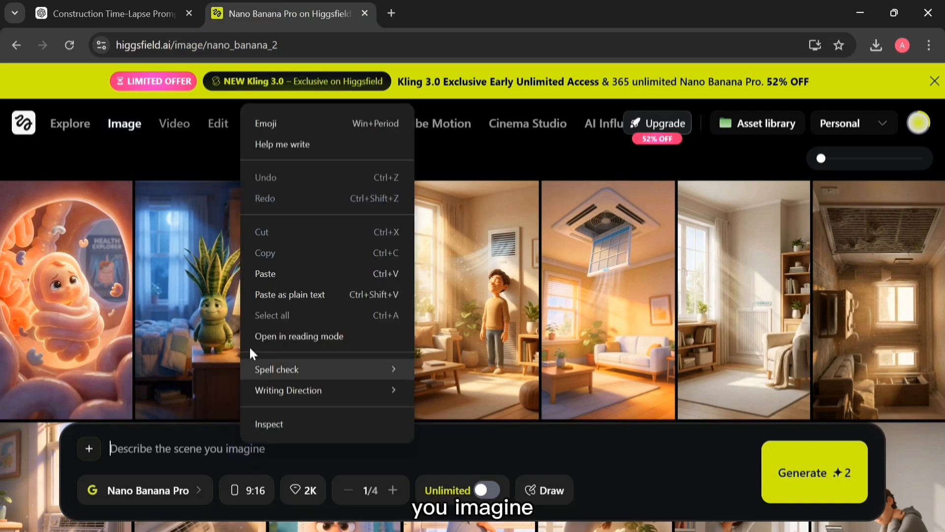
pyautogui.click(265, 275)
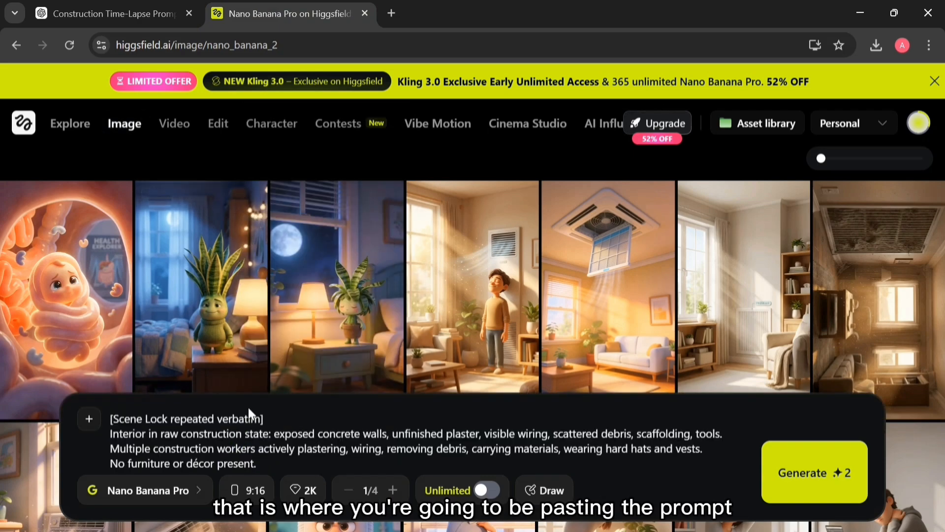
# Step: Configure the generation with the Nano Banana Pro model, Unlimited mode on, 9:16 aspect ratio and 2K quality
pyautogui.click(182, 491)
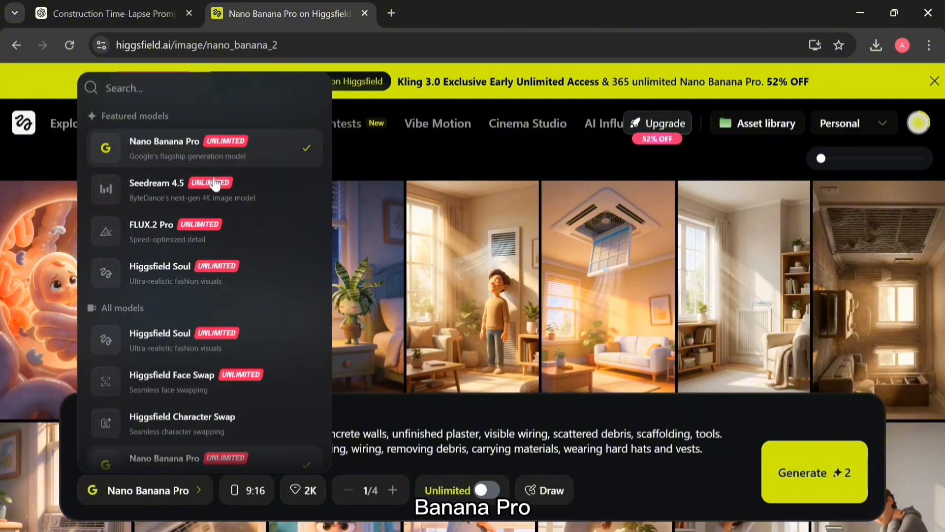
pyautogui.click(264, 159)
pyautogui.click(485, 489)
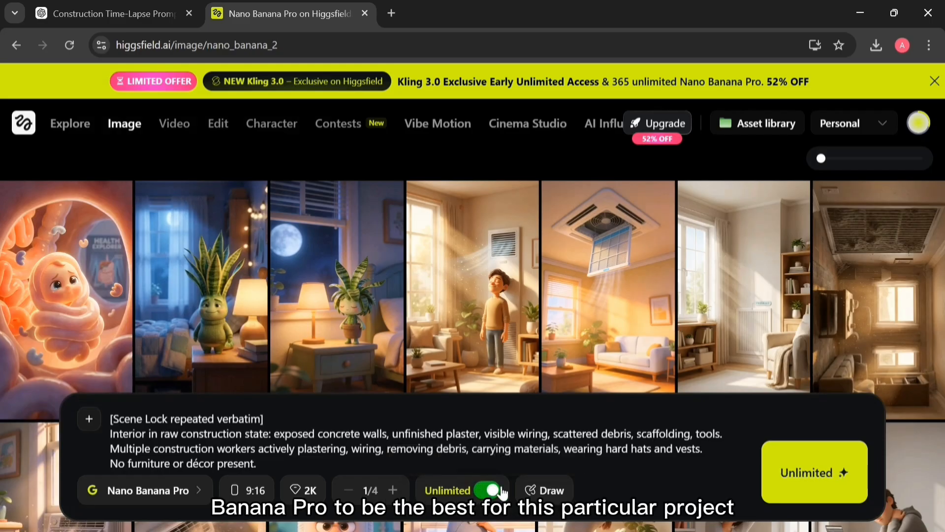
pyautogui.click(243, 492)
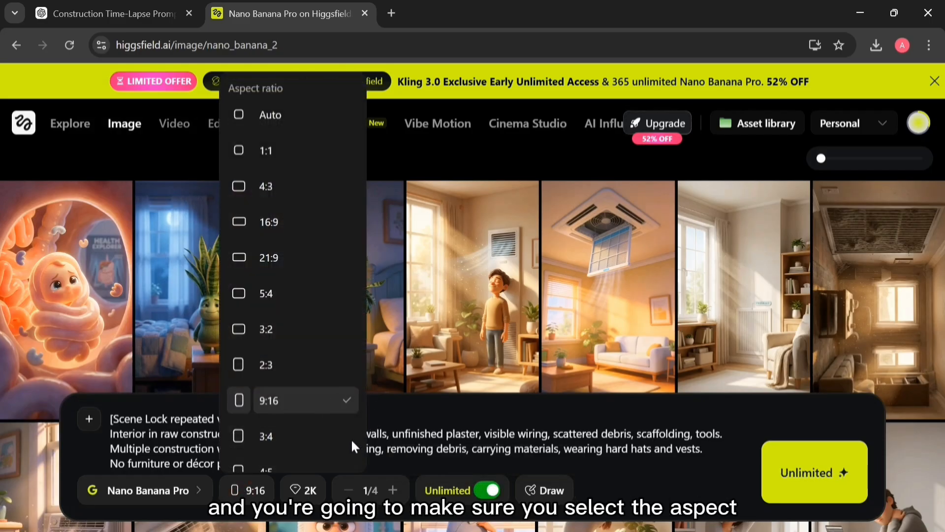
pyautogui.click(279, 400)
pyautogui.click(304, 487)
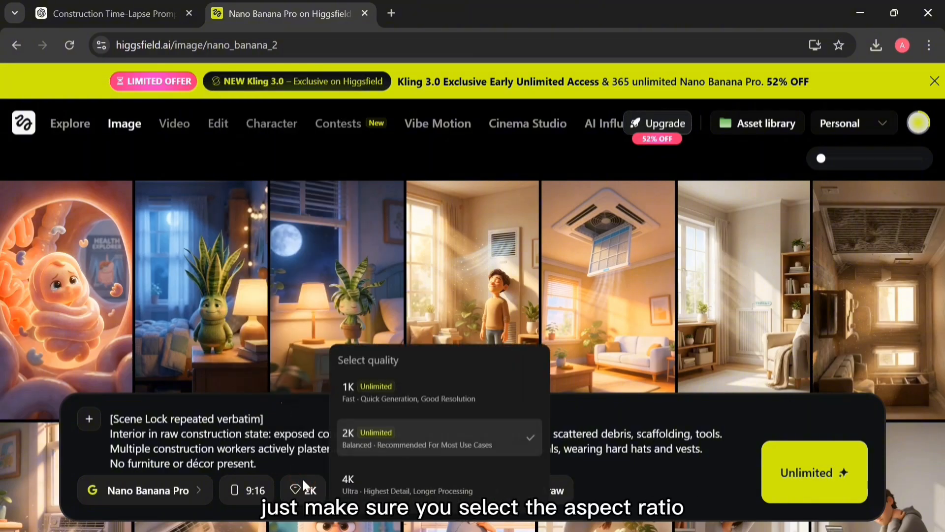
pyautogui.click(357, 444)
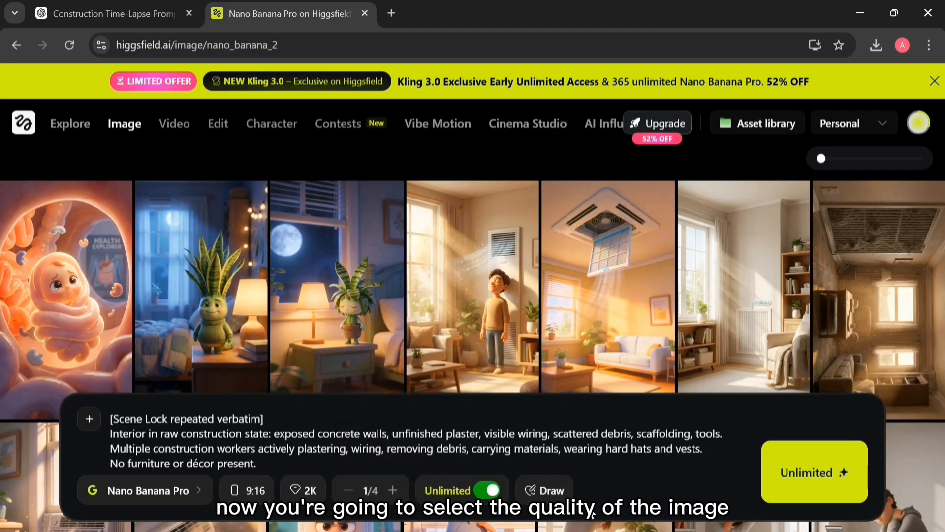
# Step: Generate the unfinished interior image and download the result
pyautogui.click(787, 469)
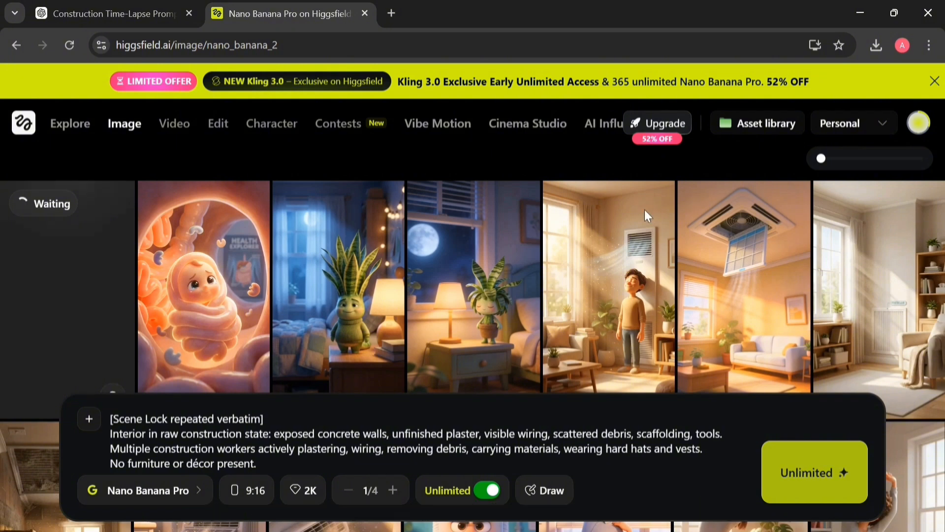
pyautogui.moveTo(72, 282)
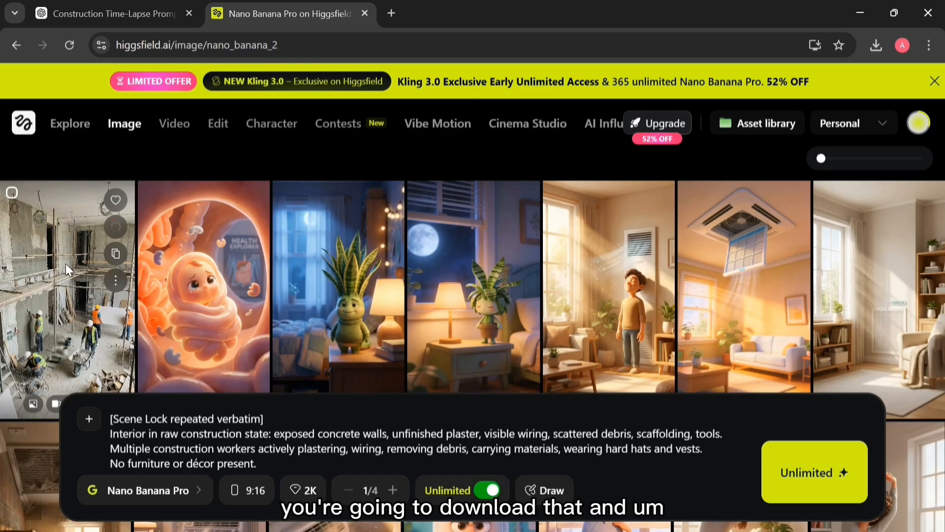
pyautogui.click(67, 291)
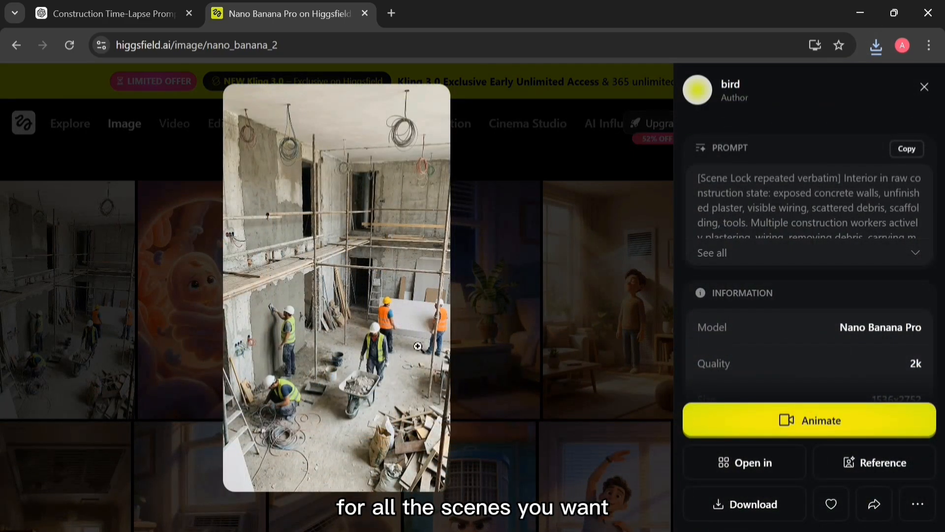
pyautogui.click(509, 279)
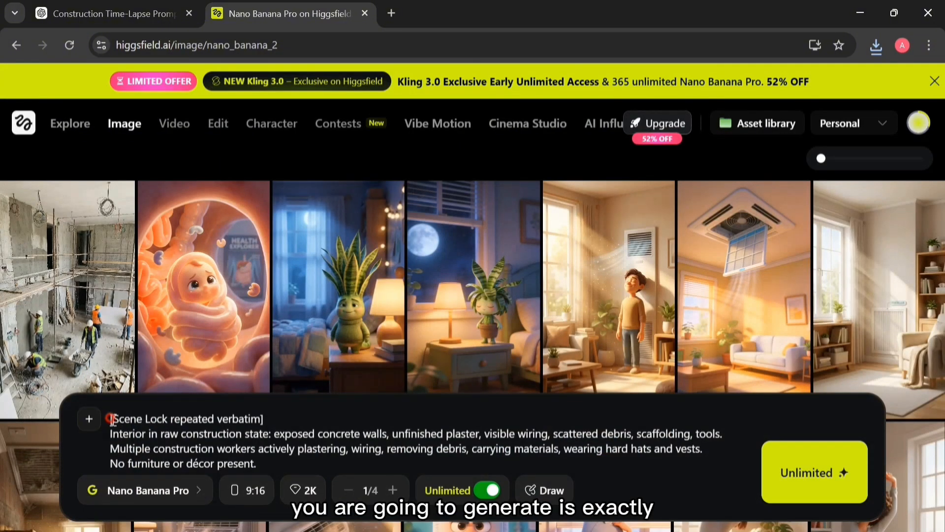
# Step: Clear the scene description in Higgsfield and copy the Image 2 (Active Construction) prompt from ChatGPT
pyautogui.moveTo(112, 419); pyautogui.dragTo(469, 484)
pyautogui.press('BackSpace')
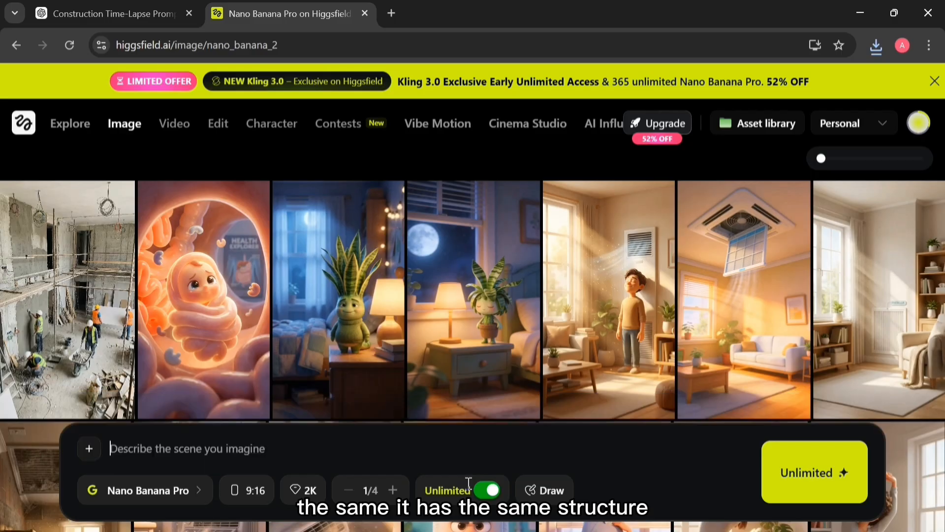
pyautogui.click(122, 6)
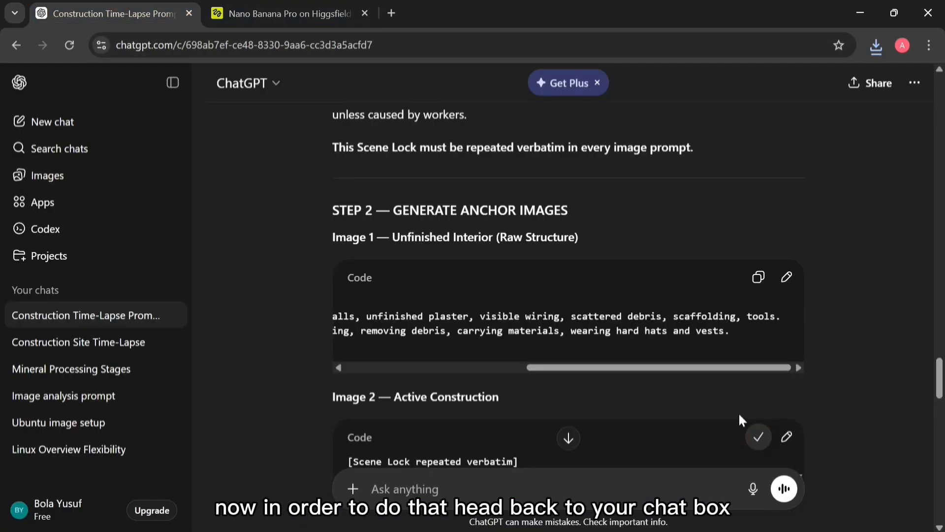
pyautogui.click(262, 5)
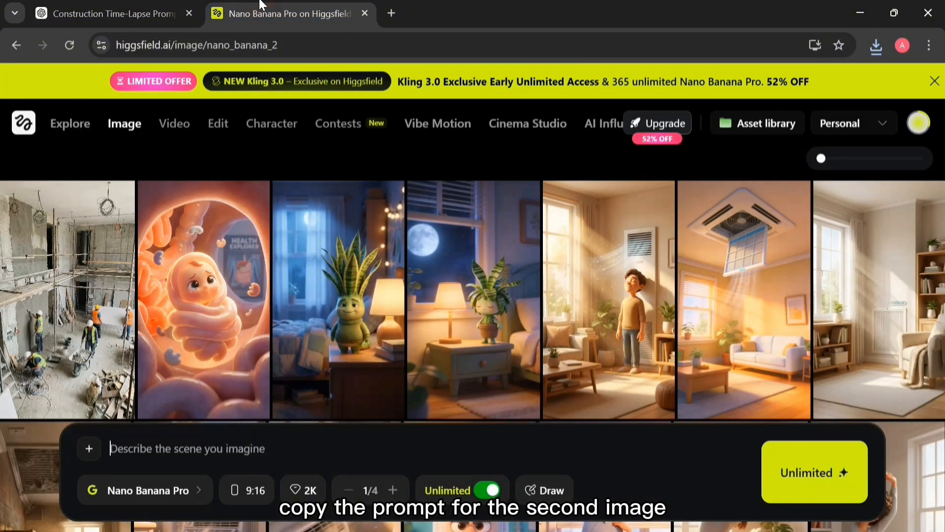
# Step: Upload the downloaded unfinished interior image (hf_20260210_044716) as the reference image for the new generation
pyautogui.click(96, 449)
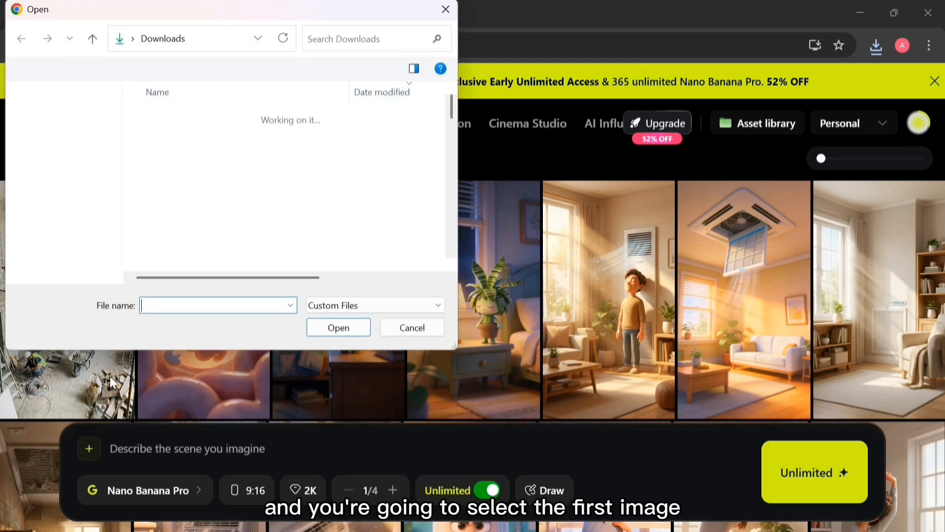
pyautogui.click(232, 135)
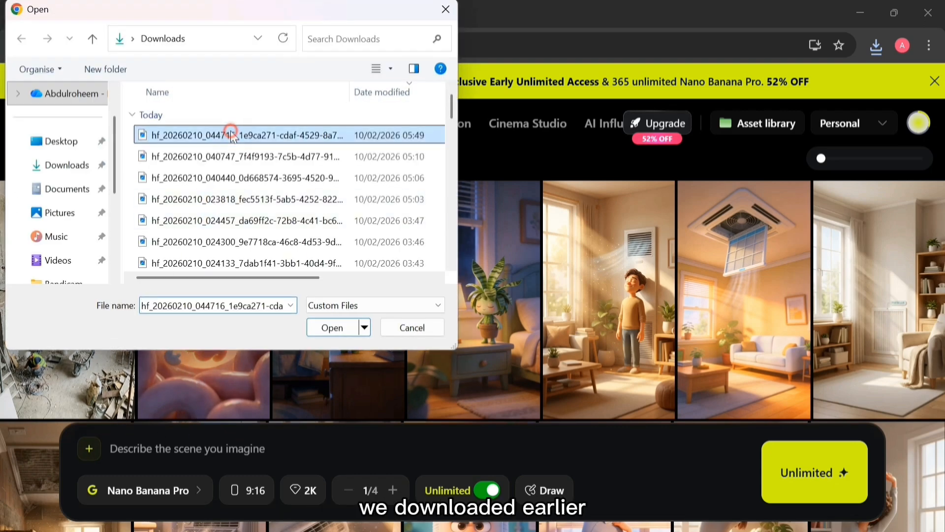
pyautogui.click(333, 329)
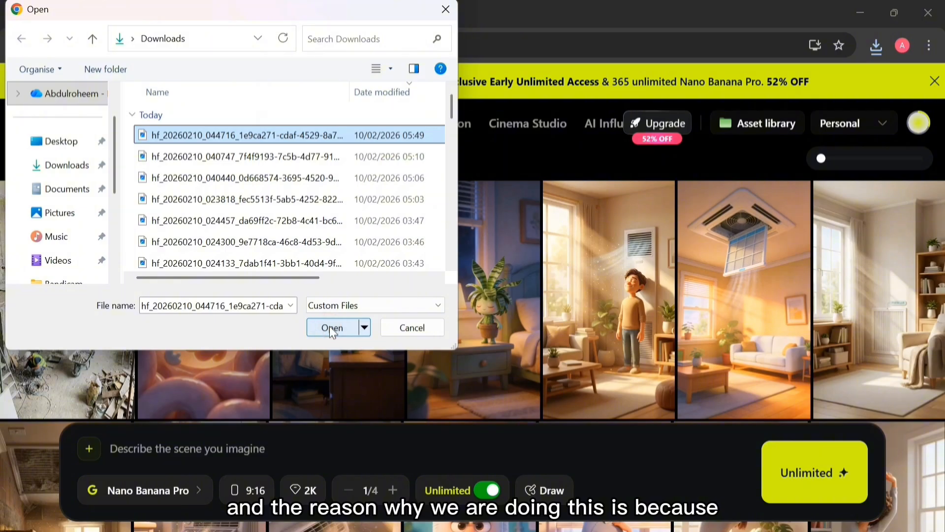
pyautogui.click(316, 332)
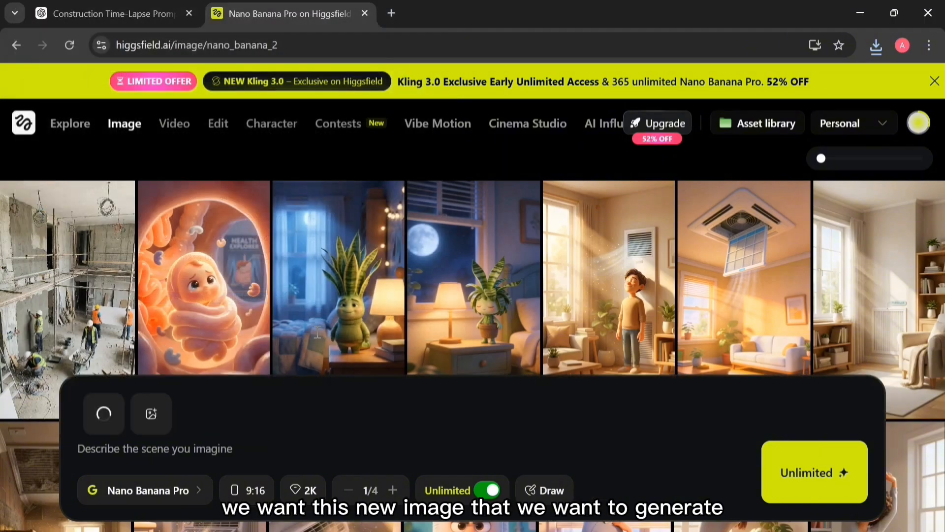
# Step: Generate the active construction image from the copied Image 2 prompt, then preview and download the result
pyautogui.rightClick(209, 450)
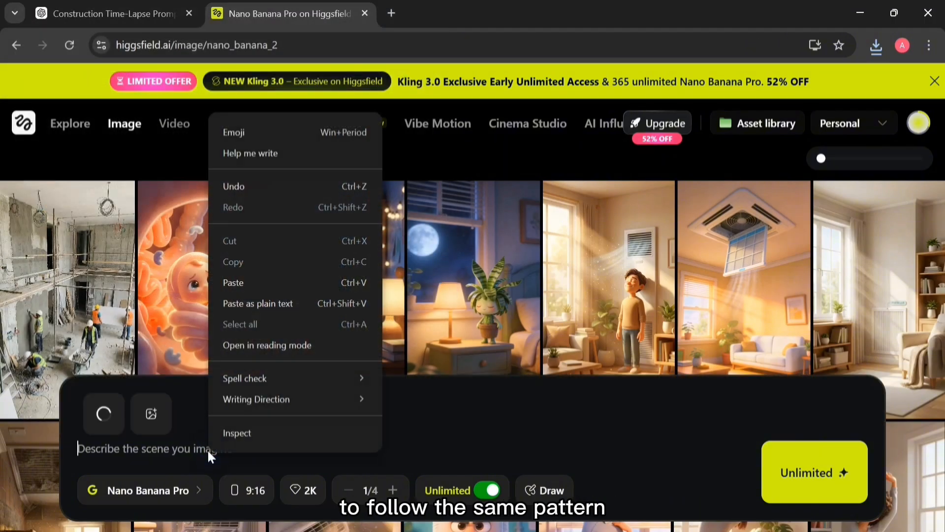
pyautogui.click(249, 285)
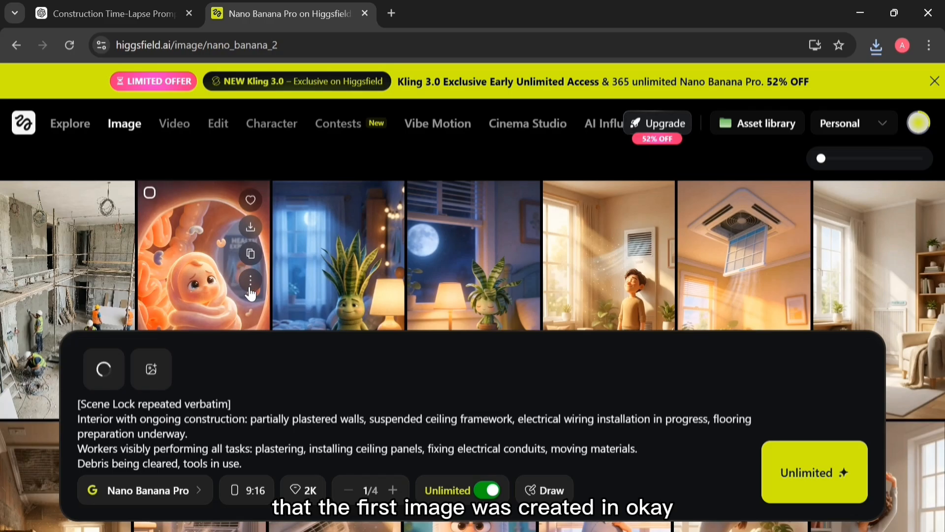
pyautogui.click(823, 474)
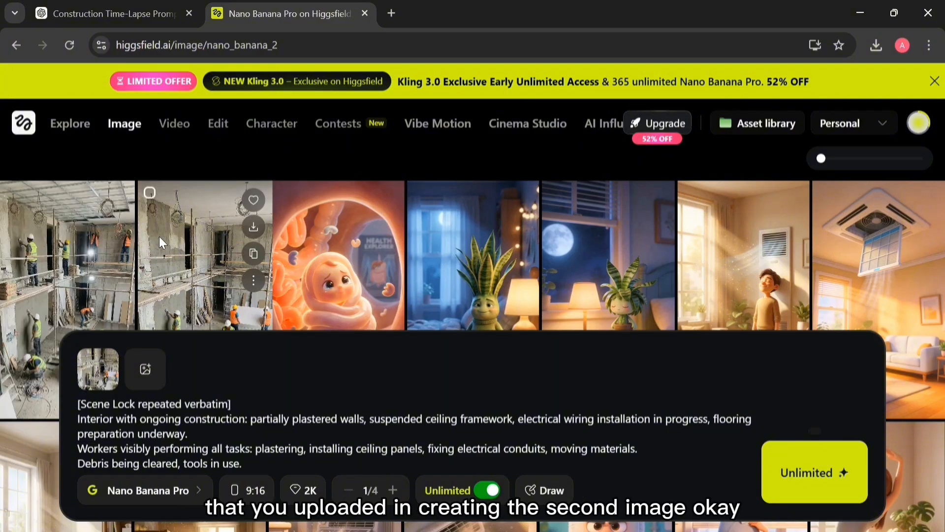
pyautogui.click(48, 256)
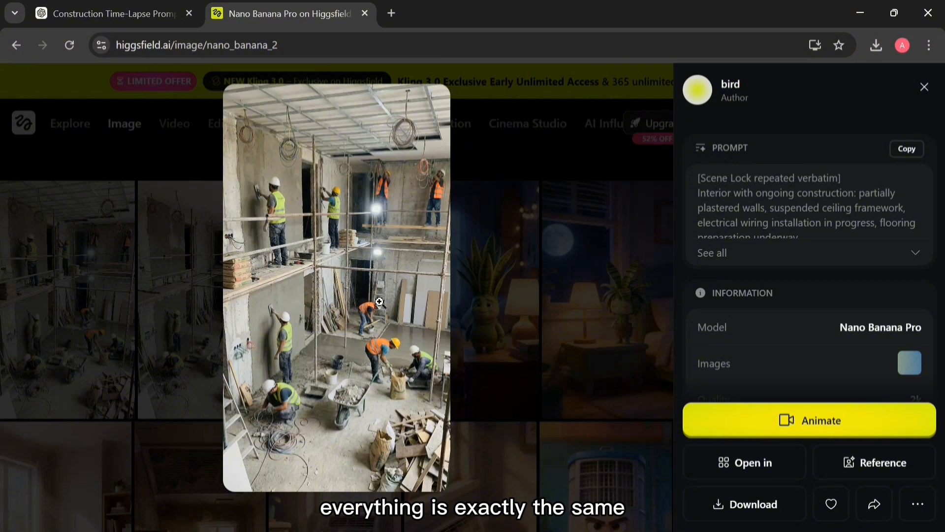
pyautogui.click(494, 267)
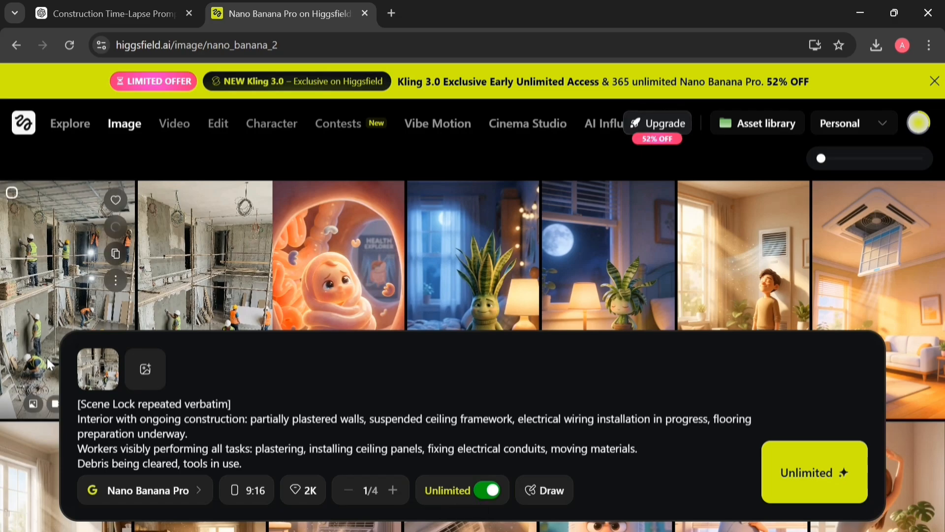
# Step: Clear the scene description and replace the reference image with the downloaded active construction image (hf_20260210_045059)
pyautogui.moveTo(79, 405); pyautogui.dragTo(474, 466)
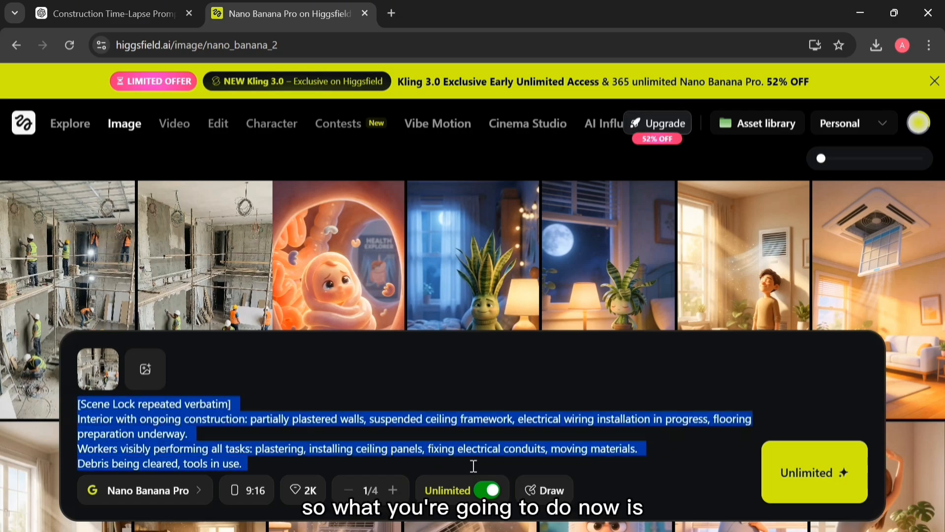
pyautogui.press('BackSpace')
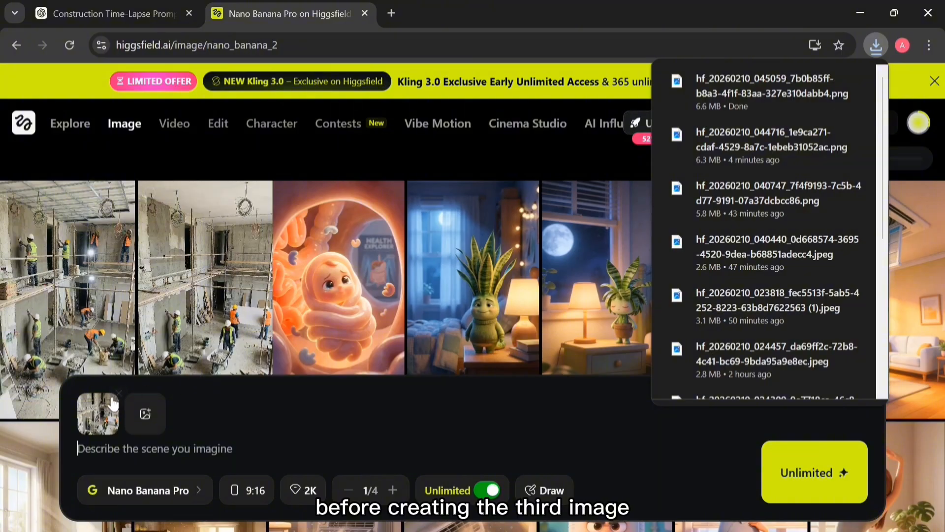
pyautogui.click(117, 394)
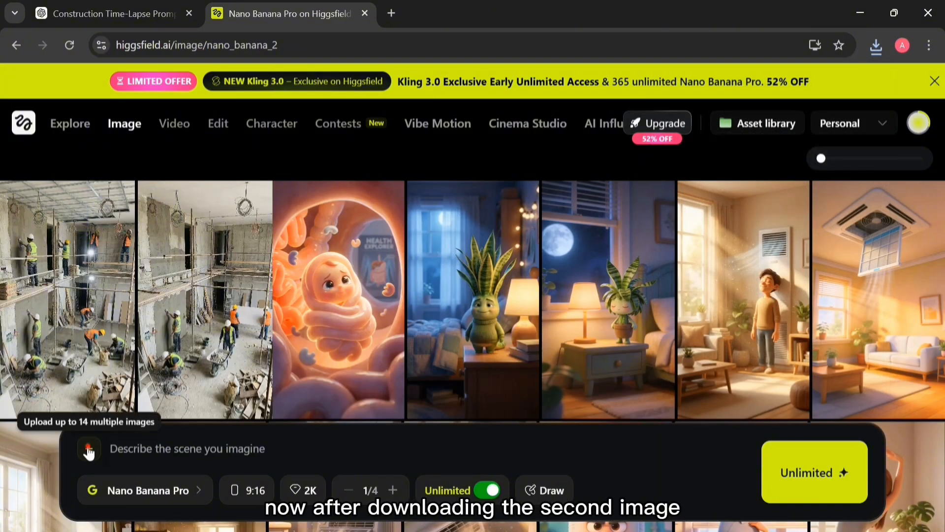
pyautogui.click(89, 448)
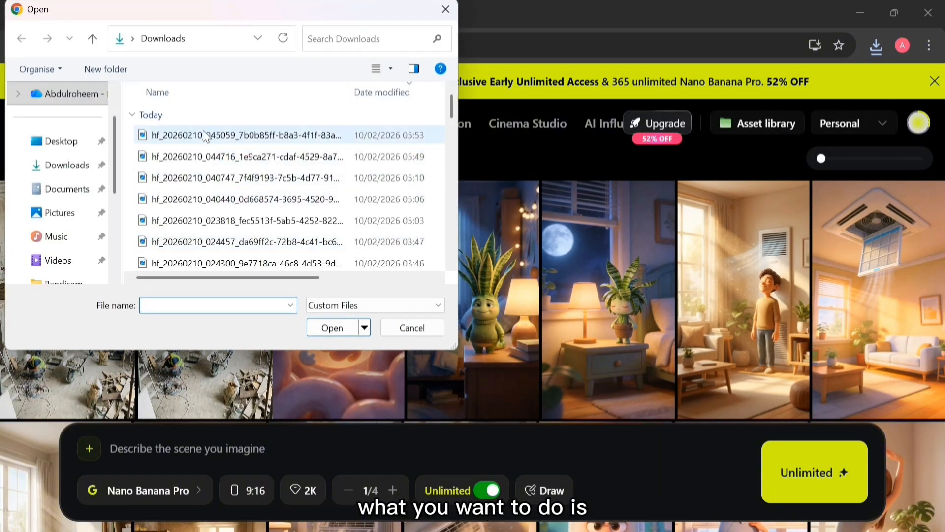
pyautogui.click(210, 132)
pyautogui.click(332, 327)
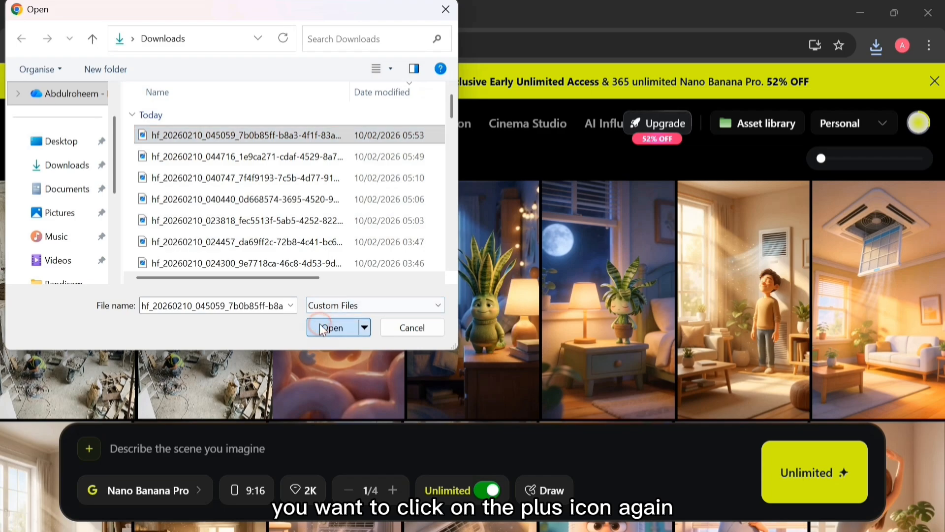
# Step: Copy the Image 3 (Structurally Finished, Unfurnished) prompt from ChatGPT and paste it as the scene description in Higgsfield
pyautogui.click(104, 14)
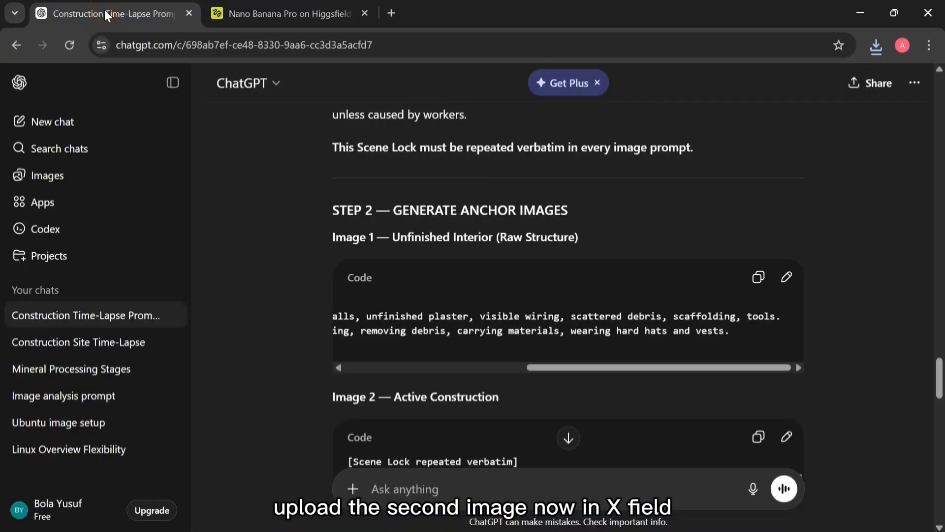
pyautogui.moveTo(940, 373); pyautogui.dragTo(941, 397)
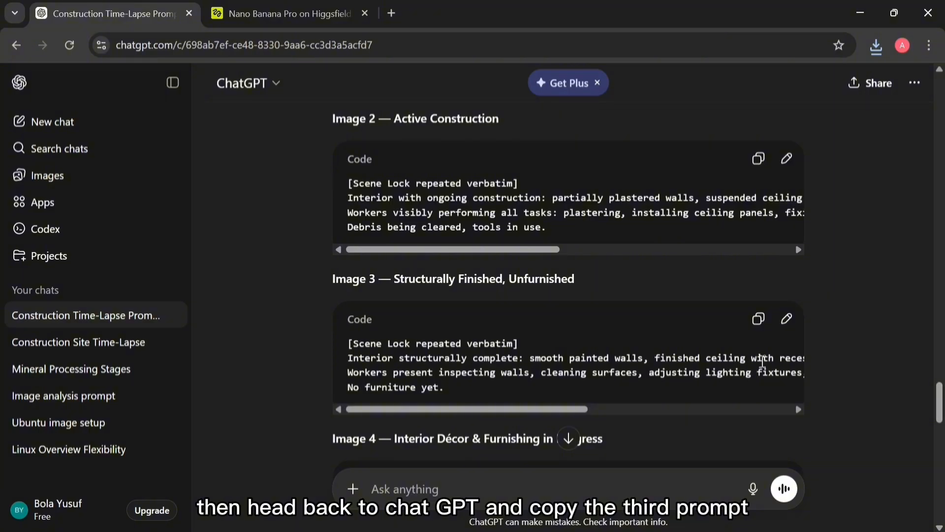
pyautogui.click(755, 327)
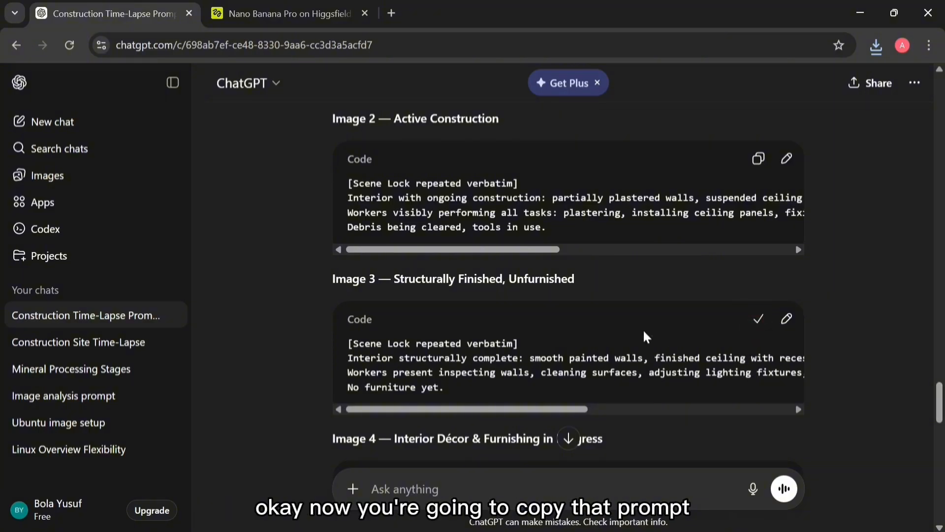
pyautogui.click(259, 23)
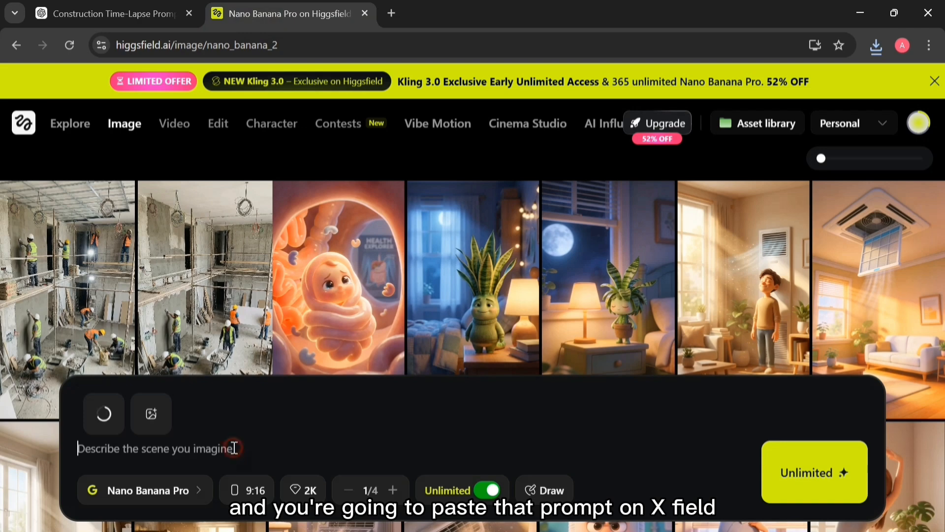
pyautogui.rightClick(234, 448)
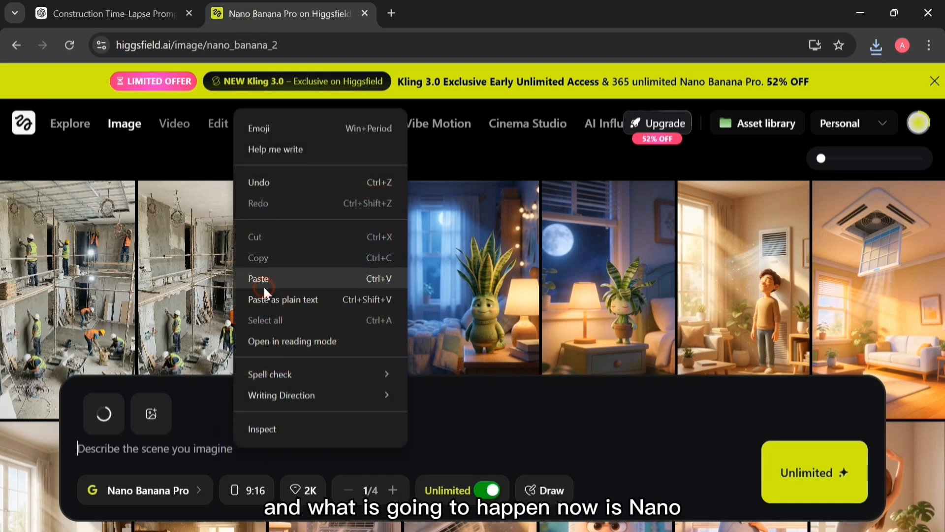
pyautogui.click(264, 290)
# Step: Generate the structurally finished, unfurnished interior image and preview the result
pyautogui.click(788, 469)
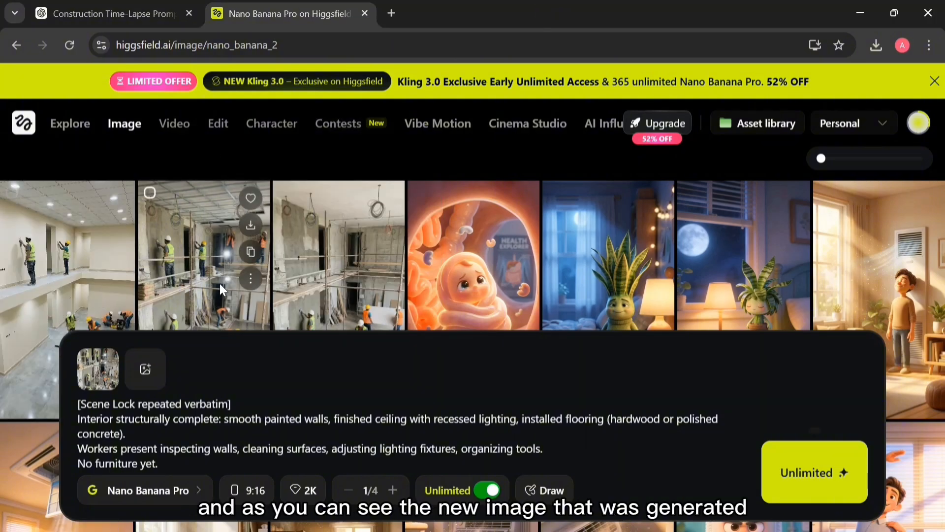
pyautogui.click(37, 279)
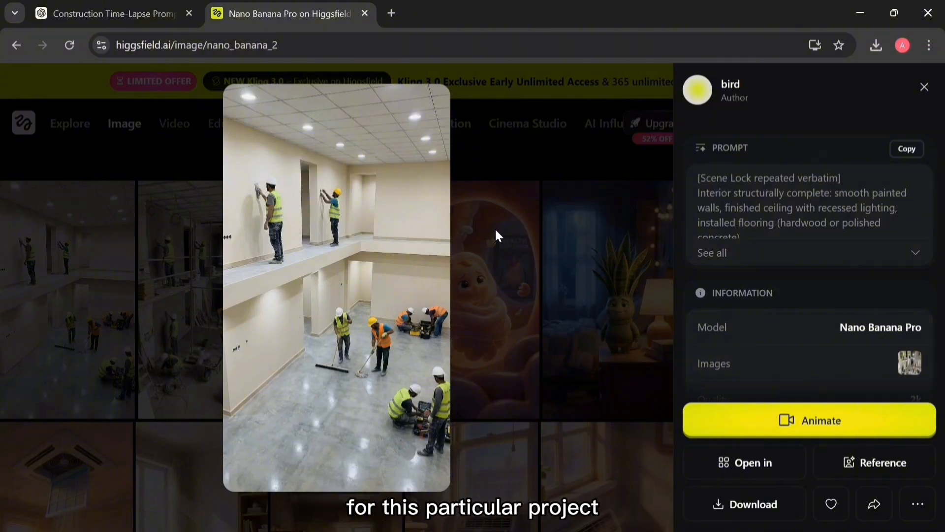
pyautogui.click(495, 229)
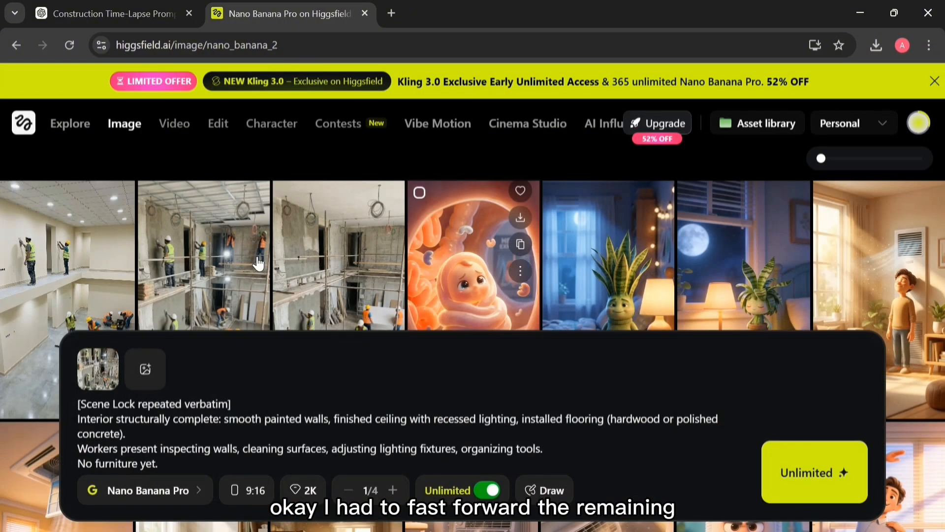
# Step: Replace the reference with the structurally finished image and generate the furnishing-stage image from the Image 4 prompt
pyautogui.click(114, 394)
pyautogui.hotkey('ctrl', 'a')
pyautogui.hotkey('ctrl', 'v')
pyautogui.click(815, 471)
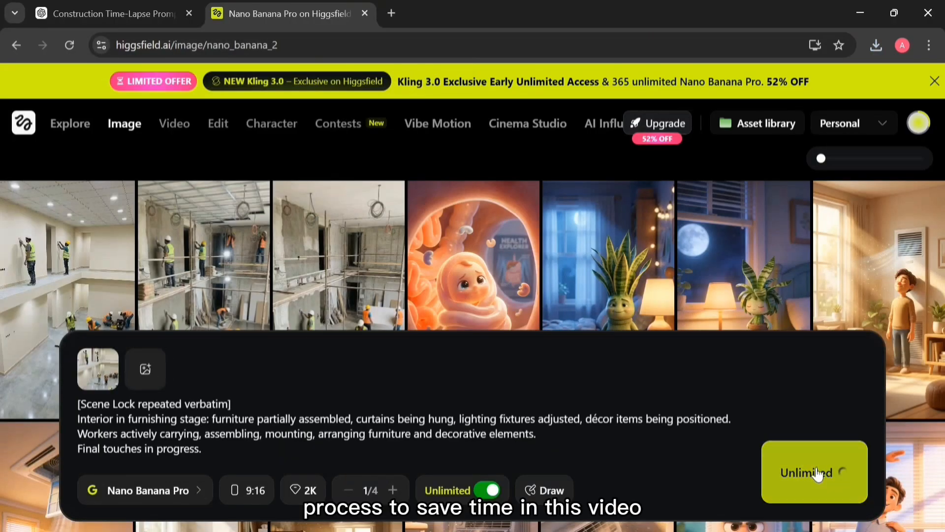
# Step: Replace the scene description with the fully completed and furnished modern living room prompt and generate the final image
pyautogui.hotkey('ctrl', 'a')
pyautogui.hotkey('ctrl', 'v')
pyautogui.click(808, 480)
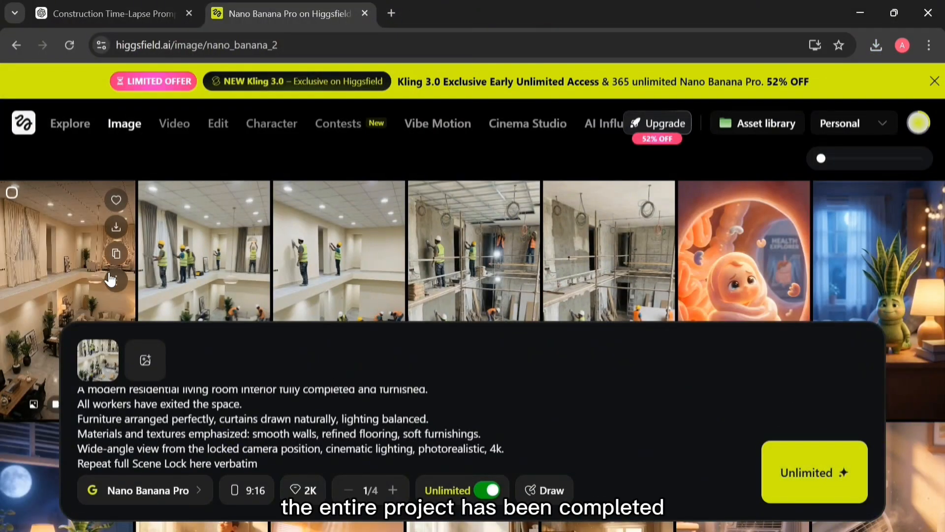
# Step: Preview the completed living room image and the furnishing-in-progress image at full size to compare the scenes
pyautogui.click(73, 273)
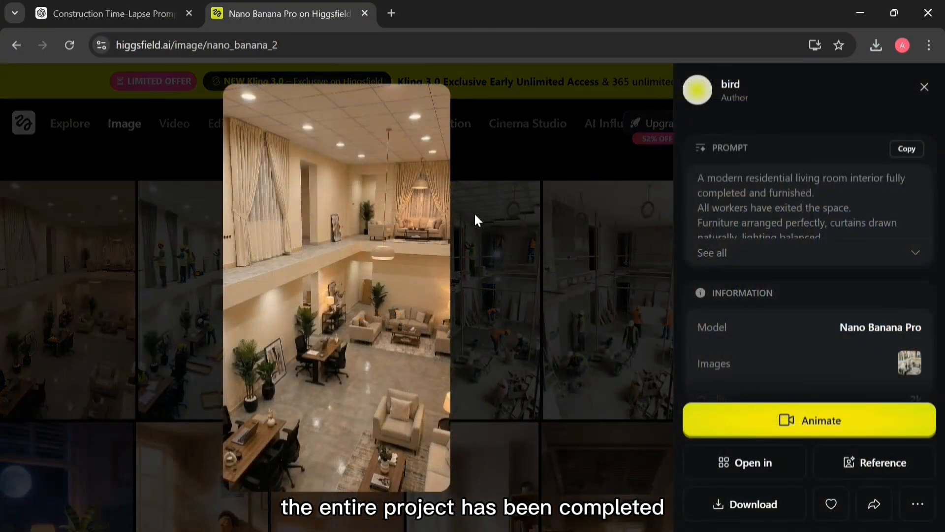
pyautogui.click(517, 243)
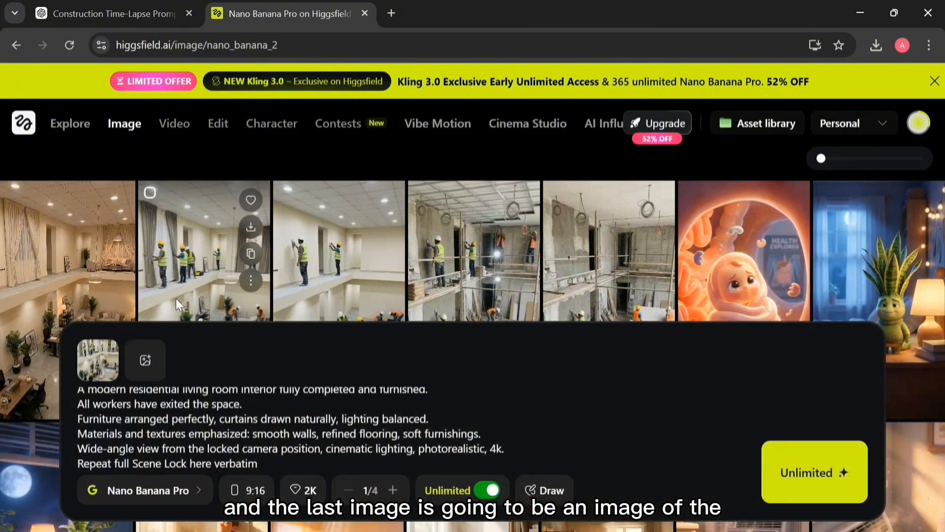
pyautogui.click(187, 300)
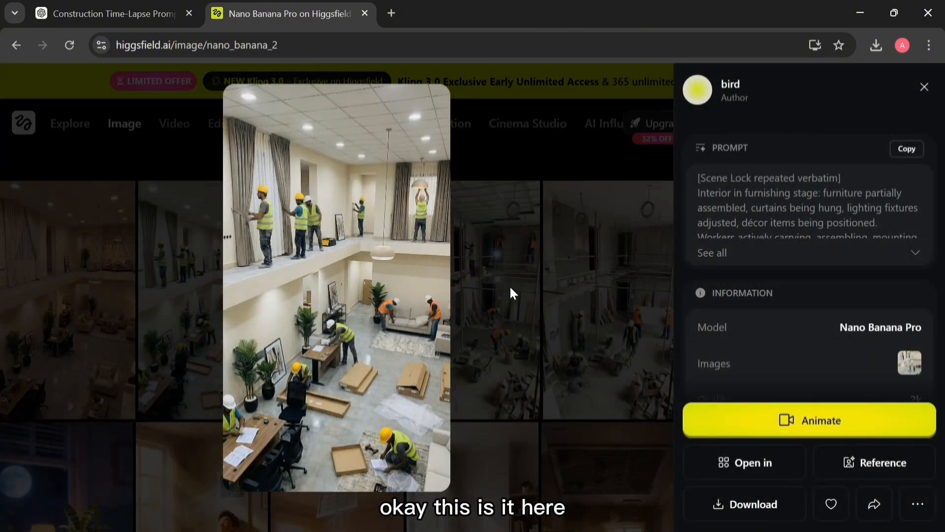
pyautogui.click(523, 293)
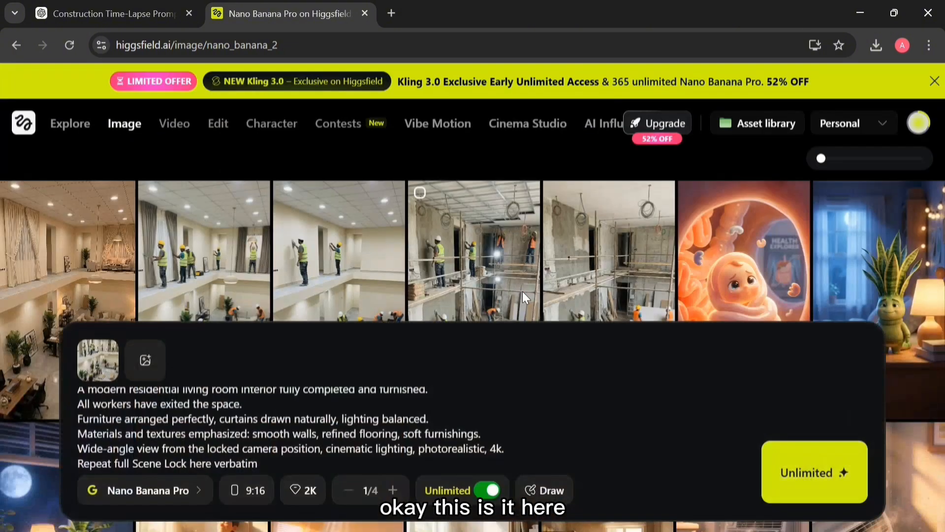
pyautogui.click(53, 302)
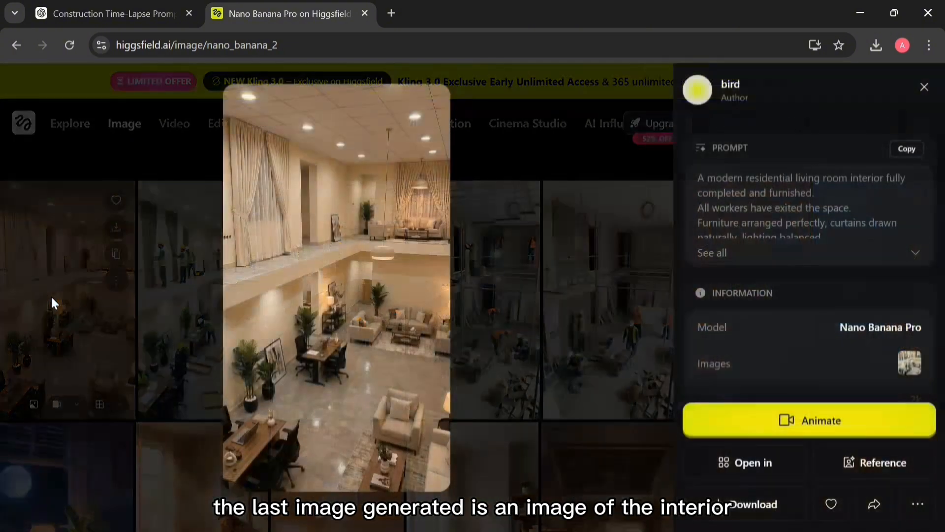
pyautogui.click(506, 249)
# Step: Open video creation with the Google Veo 3.1 model and remove the existing start and end frames
pyautogui.moveTo(171, 131)
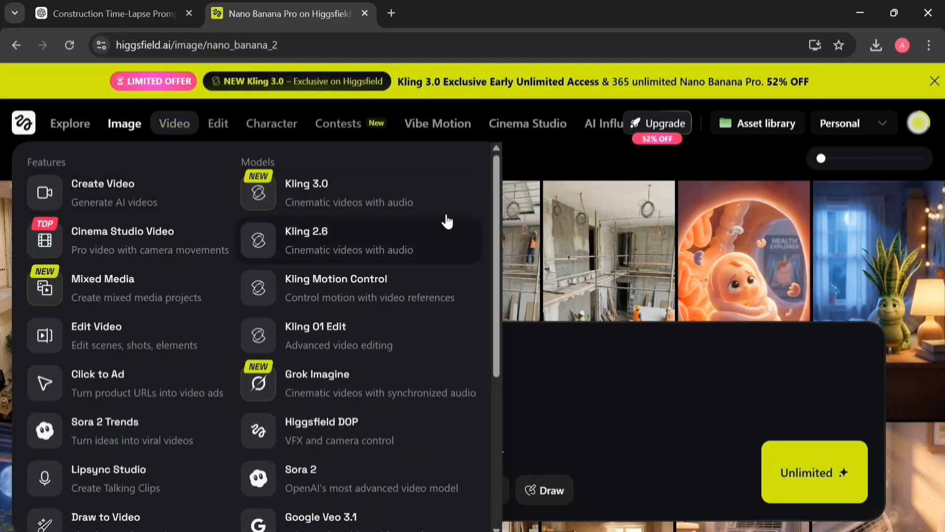
pyautogui.moveTo(495, 218); pyautogui.dragTo(438, 326)
pyautogui.scroll(4, 394, 334)
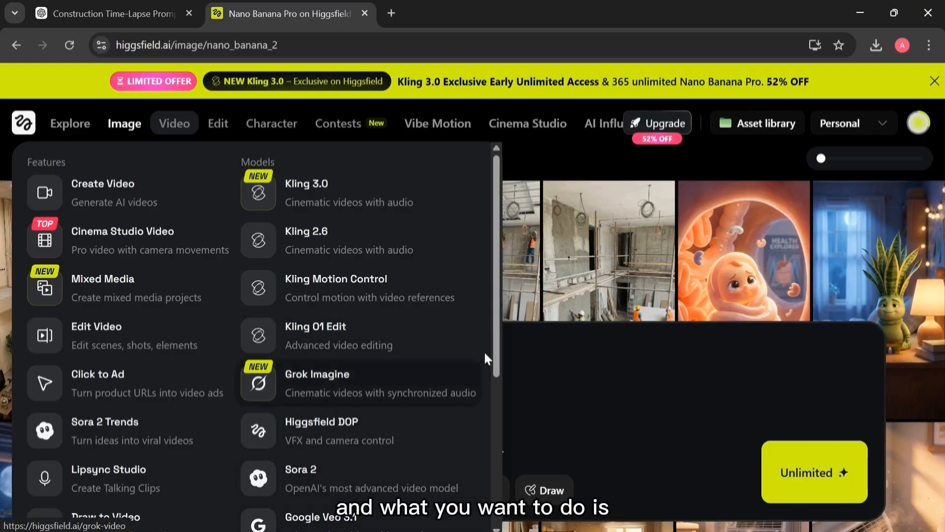
pyautogui.moveTo(492, 341); pyautogui.dragTo(495, 369)
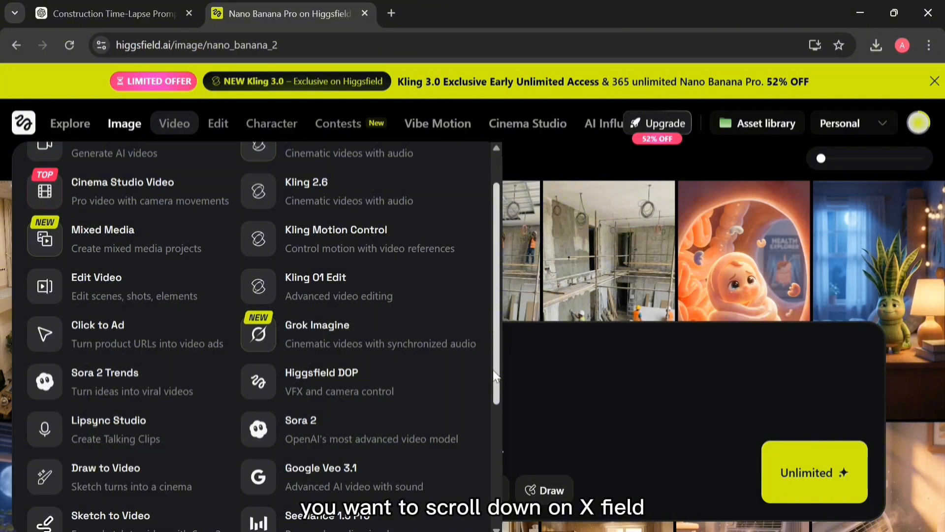
pyautogui.click(357, 478)
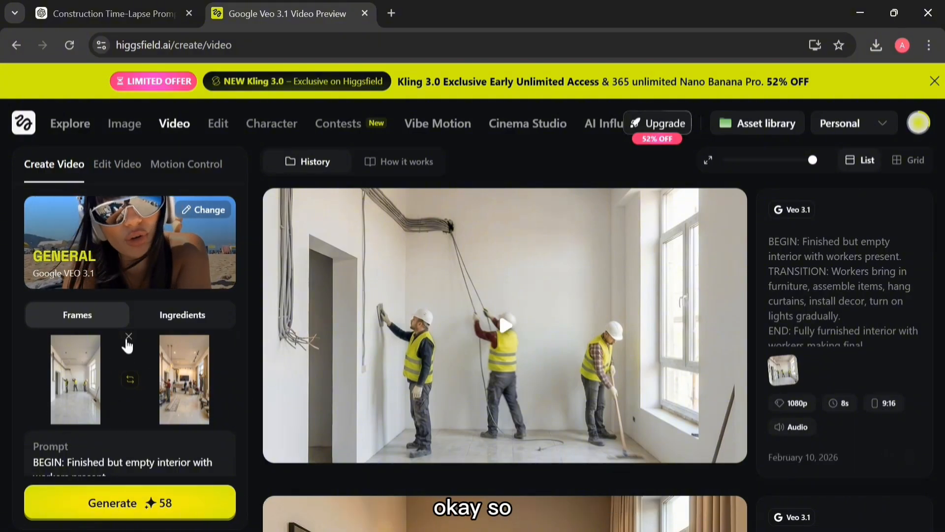
pyautogui.click(128, 340)
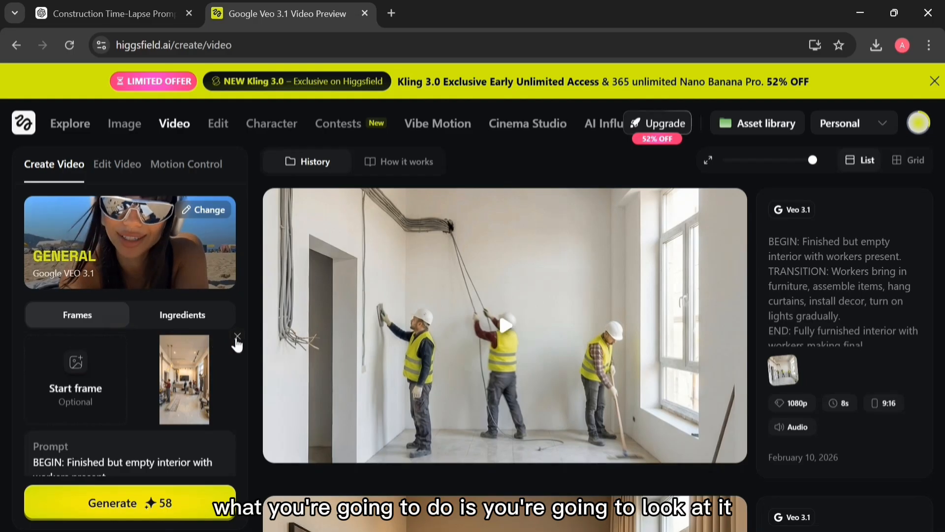
pyautogui.click(237, 338)
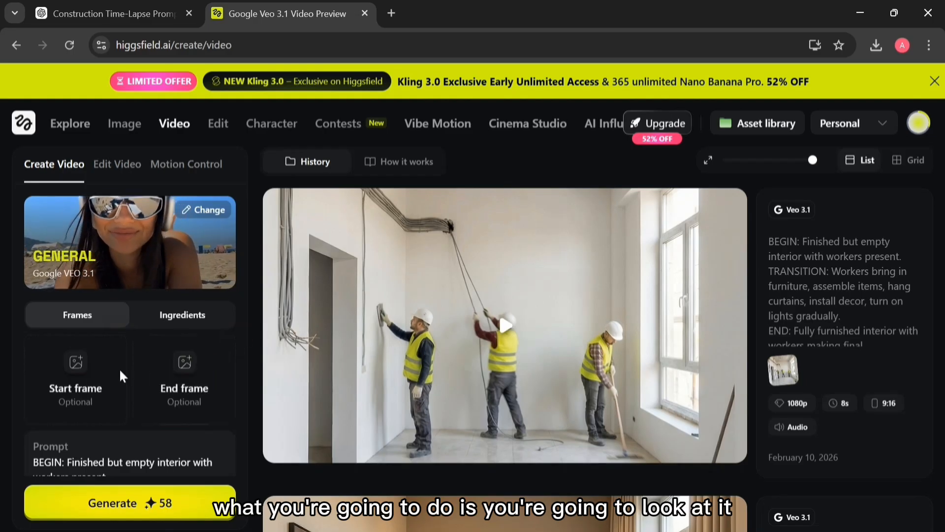
# Step: Upload the downloaded hf_20260210_044716 image as the start frame and the hf_20260210_045059 image as the end frame
pyautogui.click(79, 361)
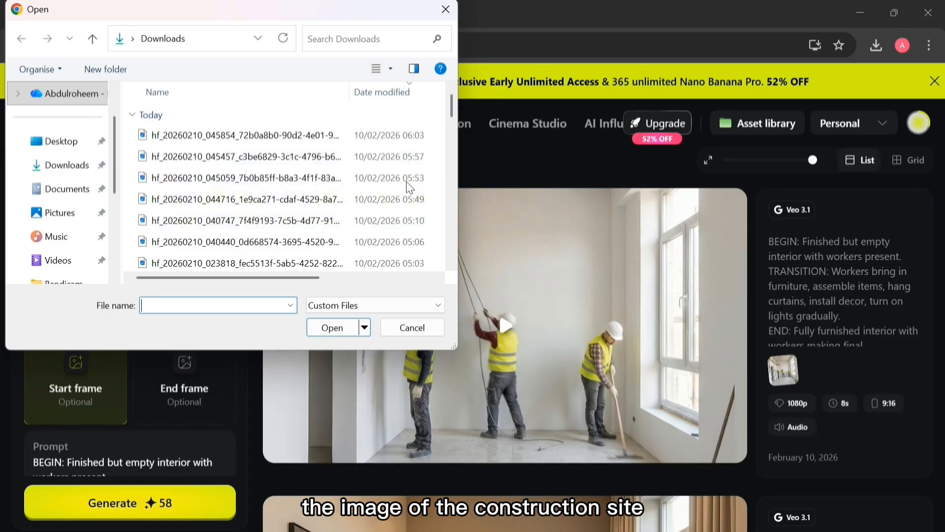
pyautogui.click(407, 202)
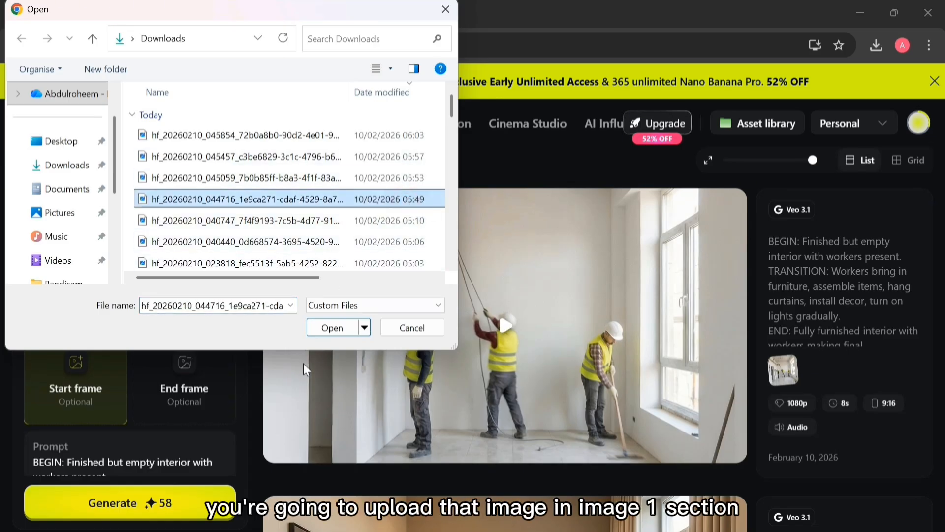
pyautogui.click(325, 328)
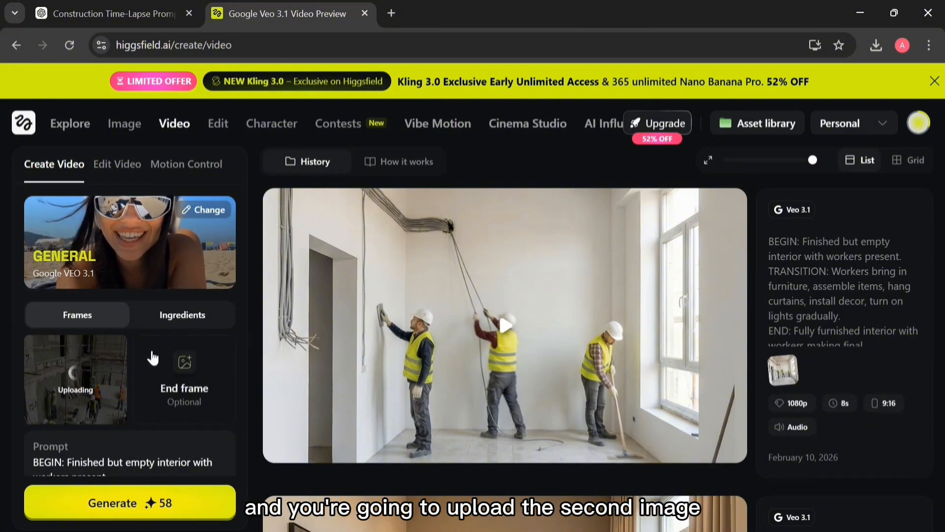
pyautogui.click(155, 359)
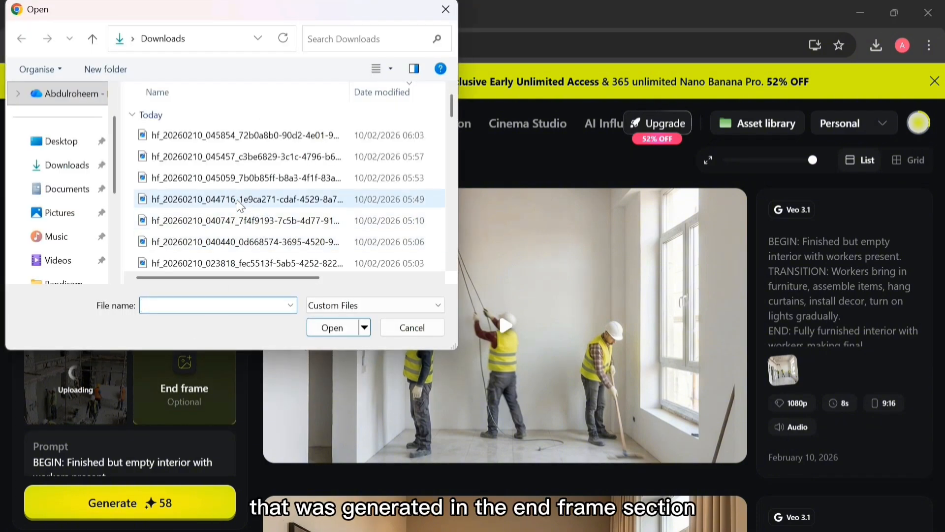
pyautogui.click(383, 177)
pyautogui.click(337, 327)
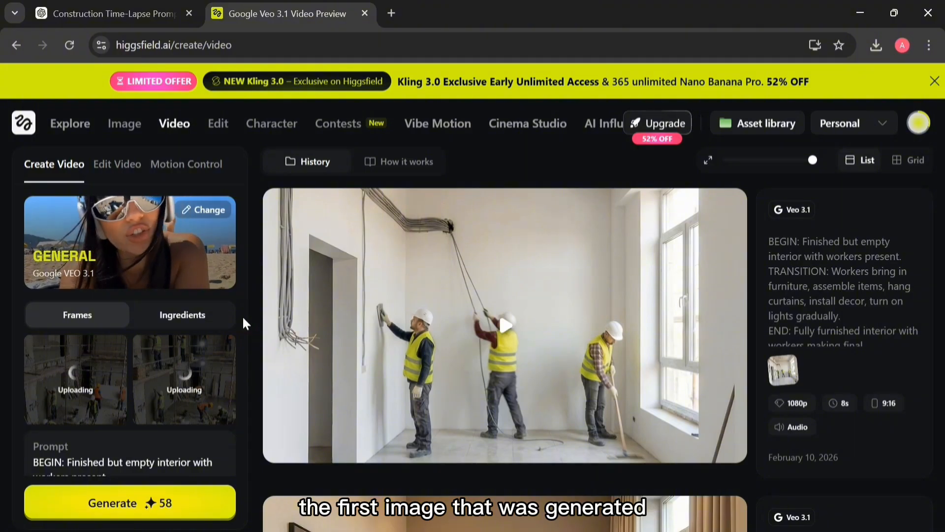
# Step: Clear the existing furnishing-transition text from the video prompt
pyautogui.scroll(-1, 243, 320)
pyautogui.scroll(-3, 242, 315)
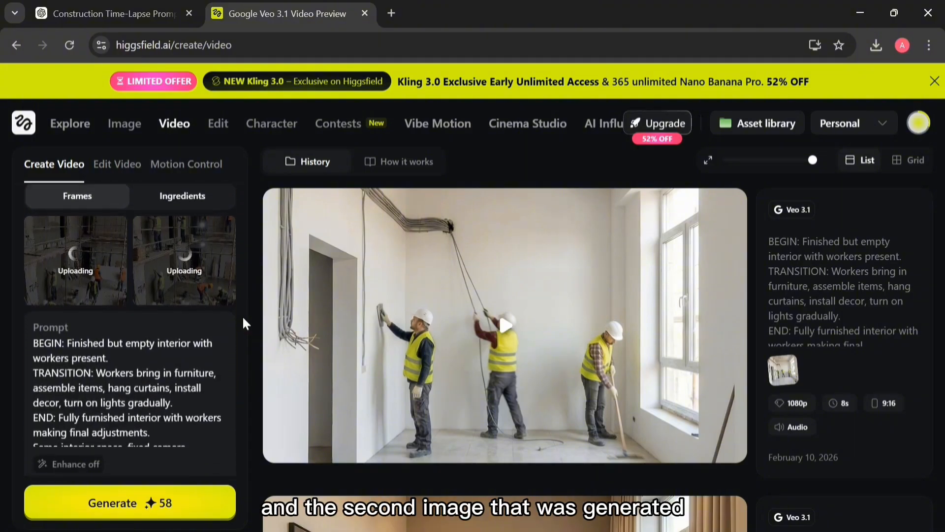
pyautogui.scroll(-1, 242, 316)
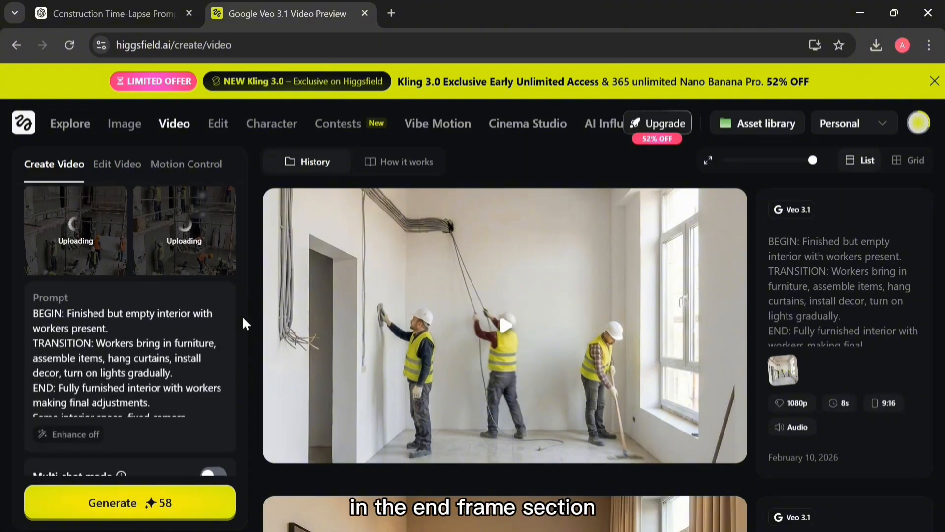
pyautogui.click(36, 314)
pyautogui.hotkey('ctrl', 'a')
pyautogui.press('BackSpace')
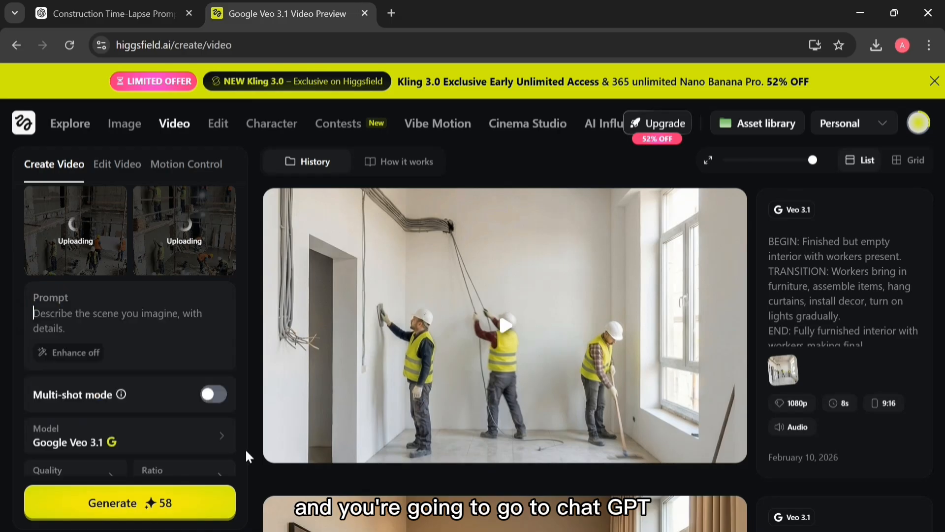
# Step: Copy the Chain 1: Image 1 → Image 2 (Construction Progress) prompt from ChatGPT and paste it as the Higgsfield video prompt
pyautogui.click(104, 15)
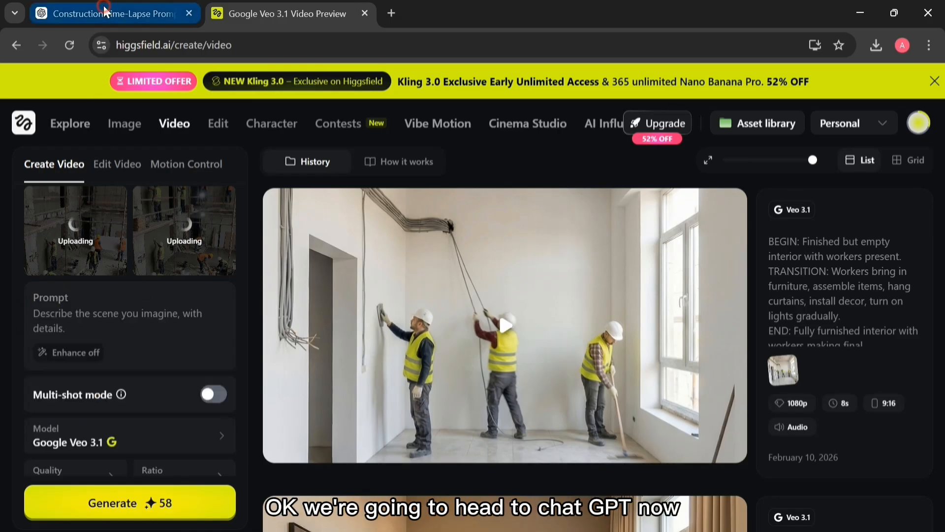
pyautogui.scroll(-2, 806, 303)
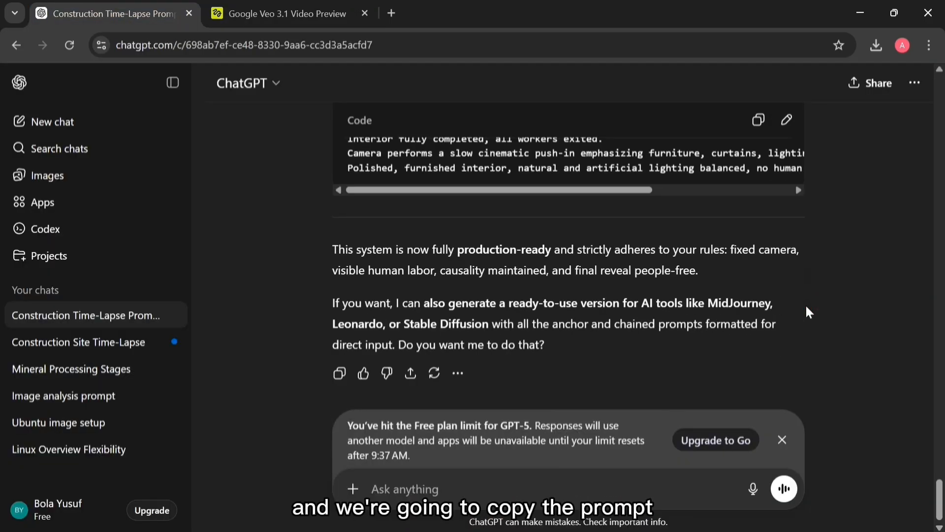
pyautogui.scroll(10, 805, 304)
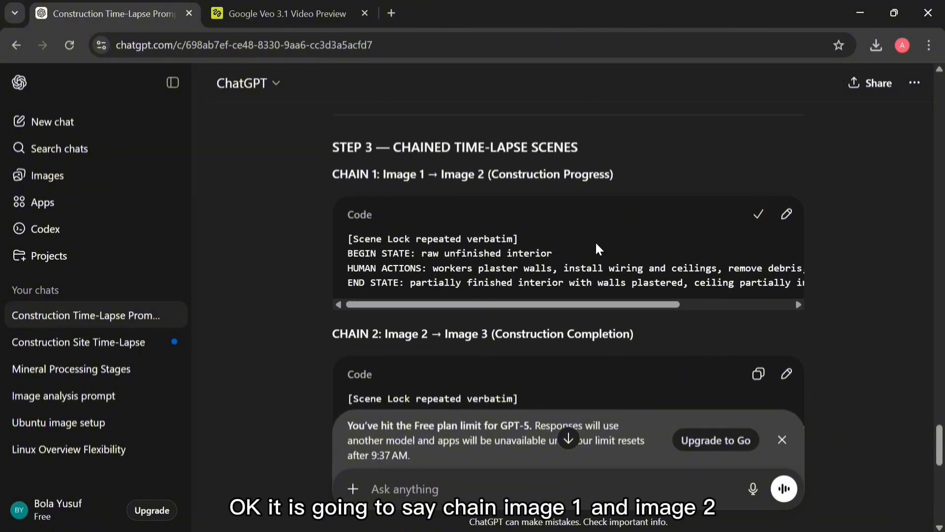
pyautogui.click(280, 22)
pyautogui.click(119, 319)
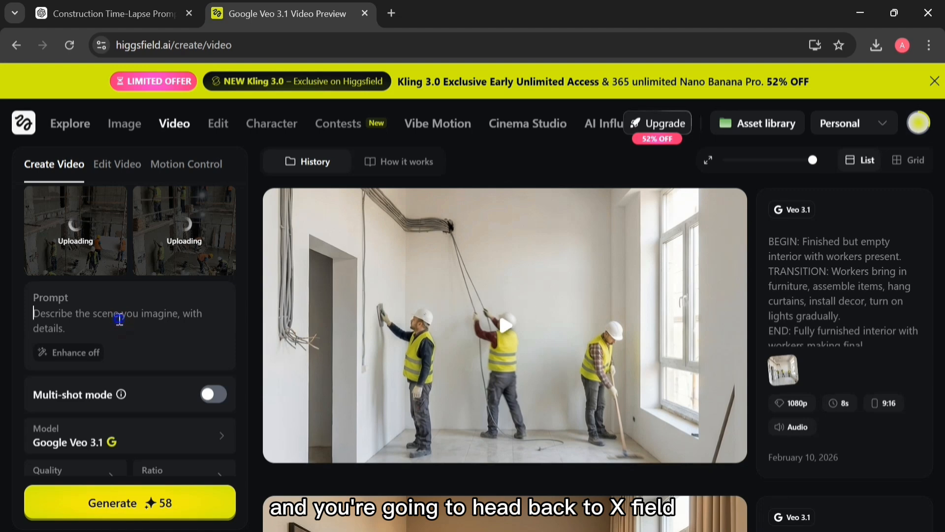
pyautogui.rightClick(119, 319)
pyautogui.click(153, 359)
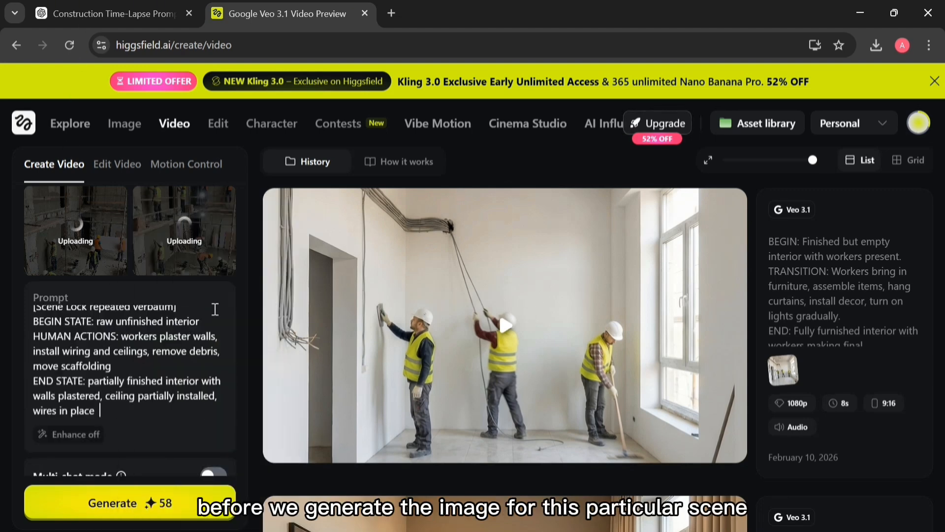
# Step: Keep the video ratio at 9:16 and set the duration to 6s
pyautogui.scroll(-2, 241, 327)
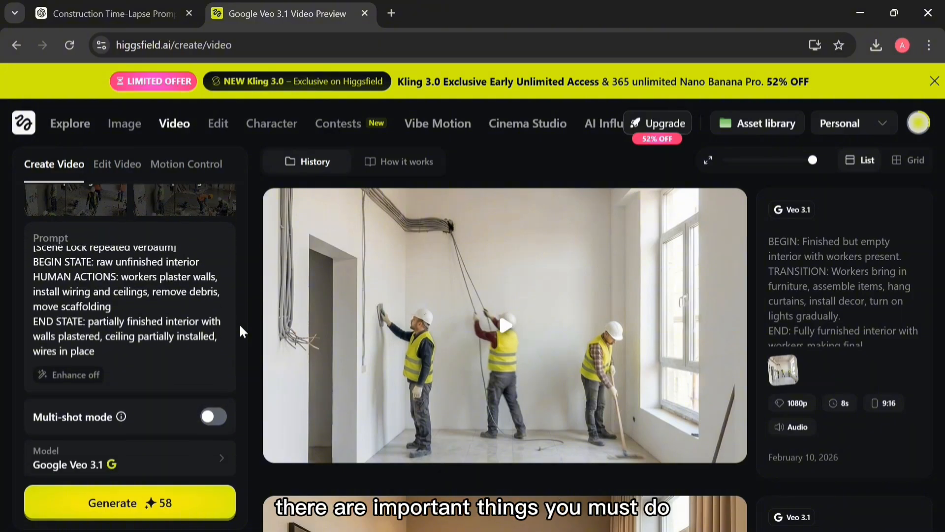
pyautogui.scroll(-1, 239, 323)
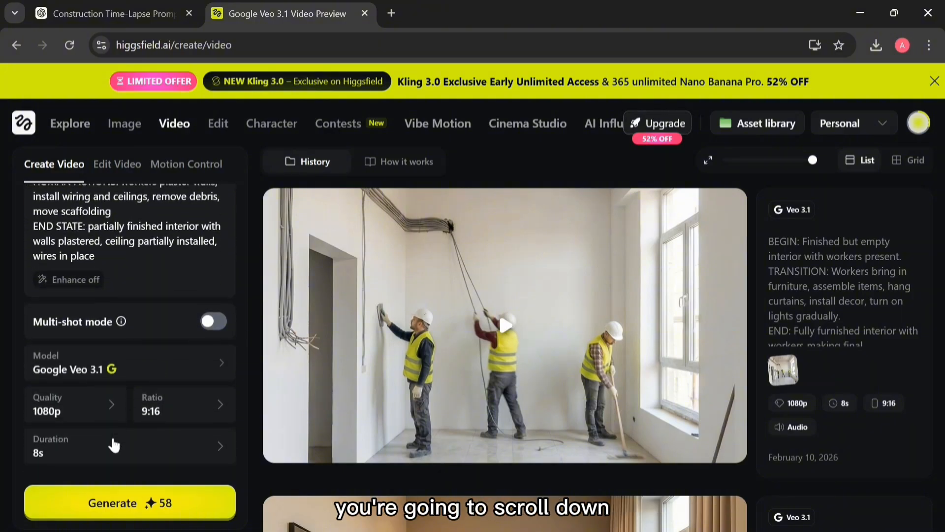
pyautogui.click(161, 412)
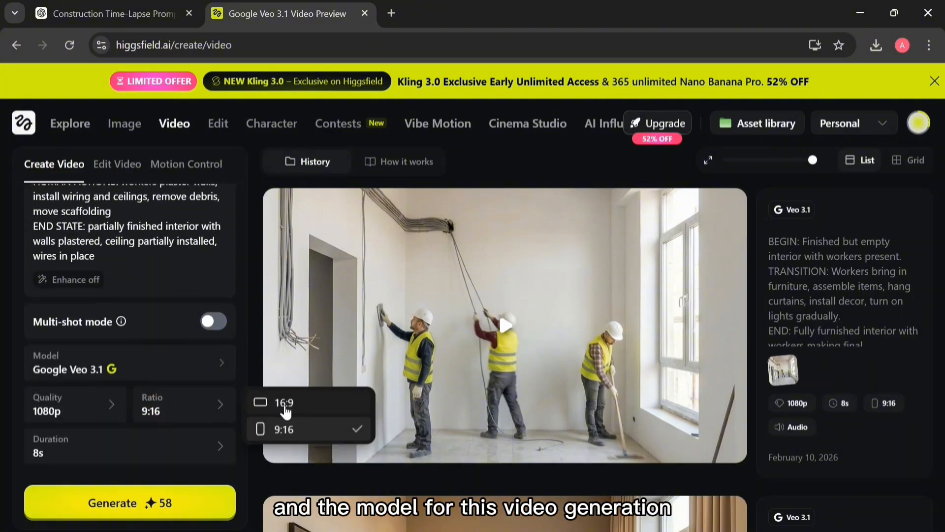
pyautogui.click(272, 430)
pyautogui.click(131, 461)
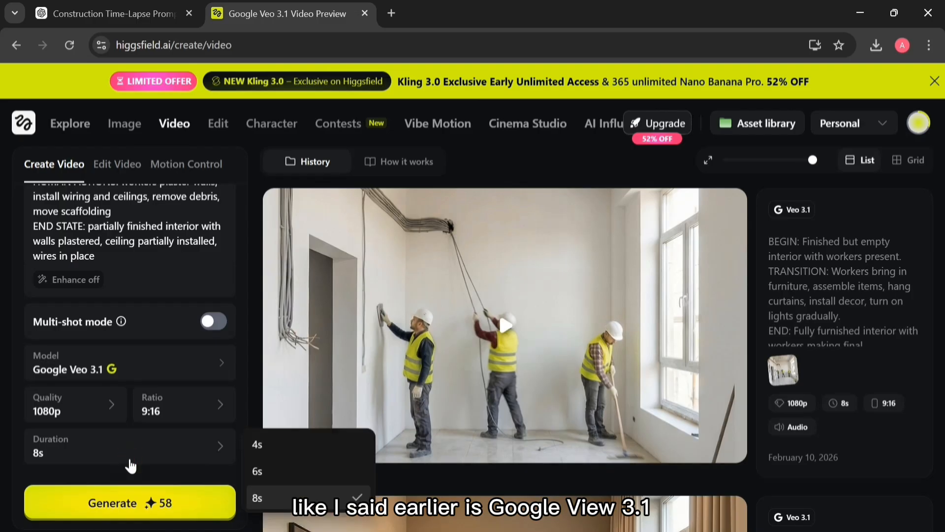
pyautogui.click(281, 471)
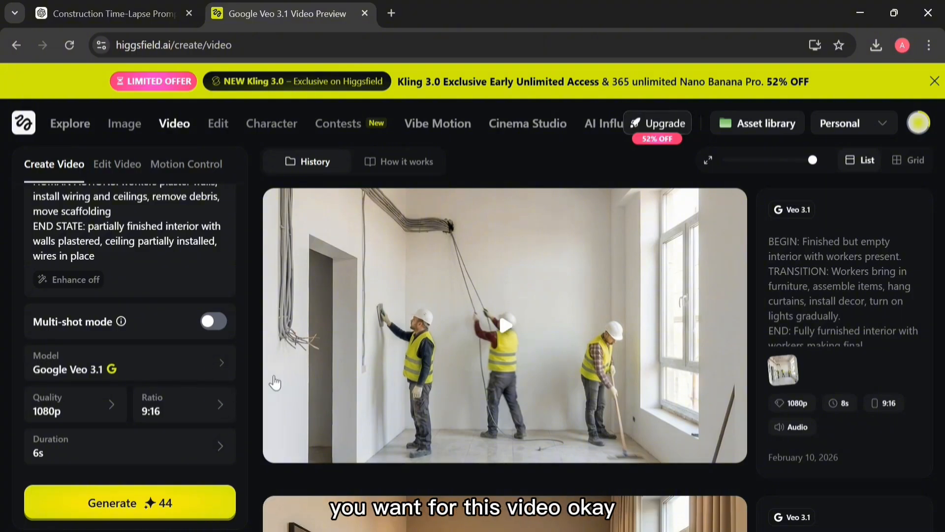
# Step: Keep the Google Veo 3.1 model, check that both frames are uploaded, and generate the first video
pyautogui.click(208, 371)
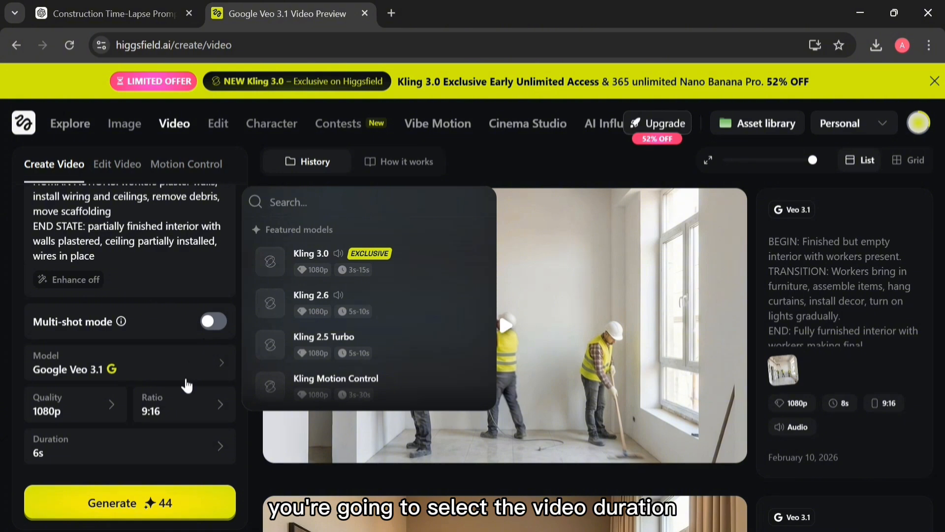
pyautogui.click(238, 444)
pyautogui.scroll(5, 241, 444)
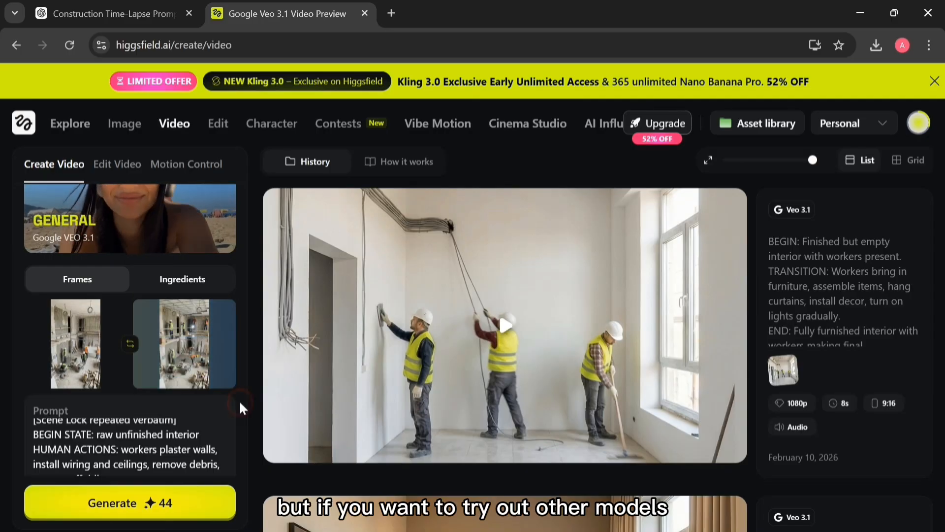
pyautogui.scroll(-1, 240, 406)
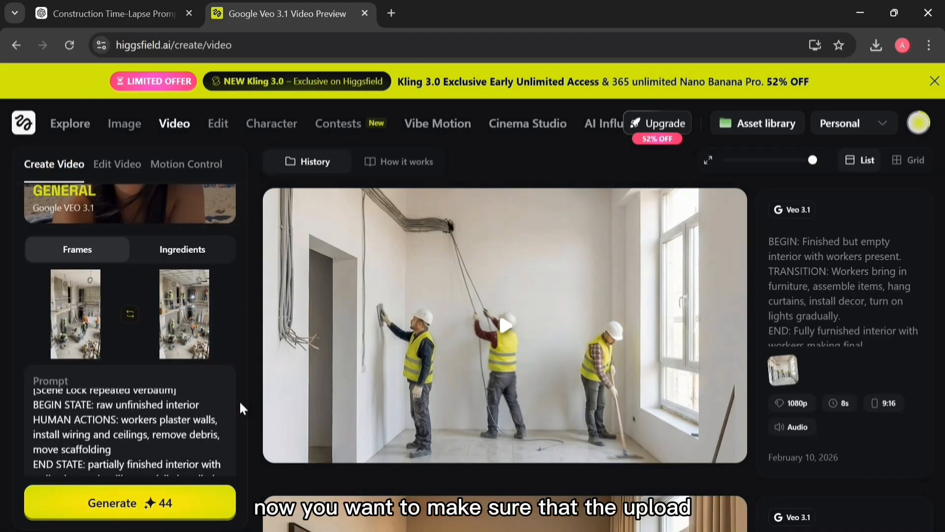
pyautogui.scroll(-5, 239, 401)
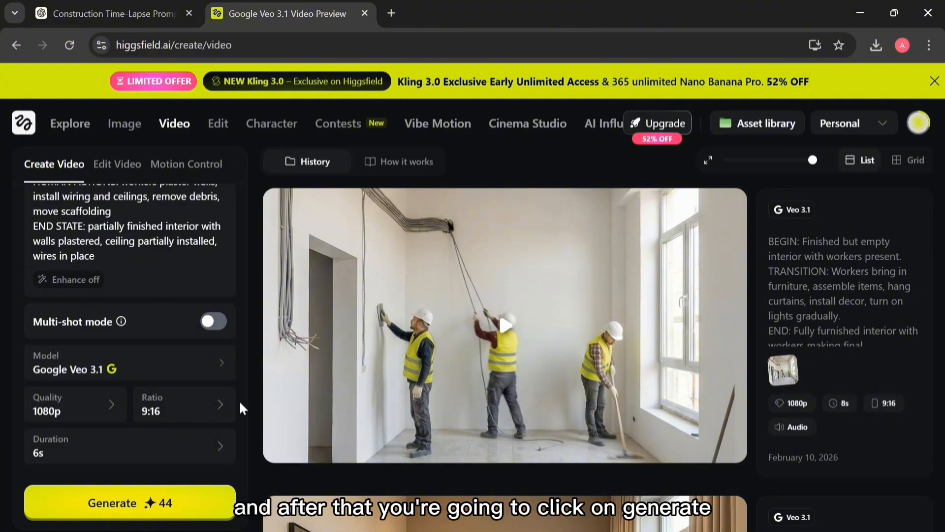
pyautogui.click(165, 508)
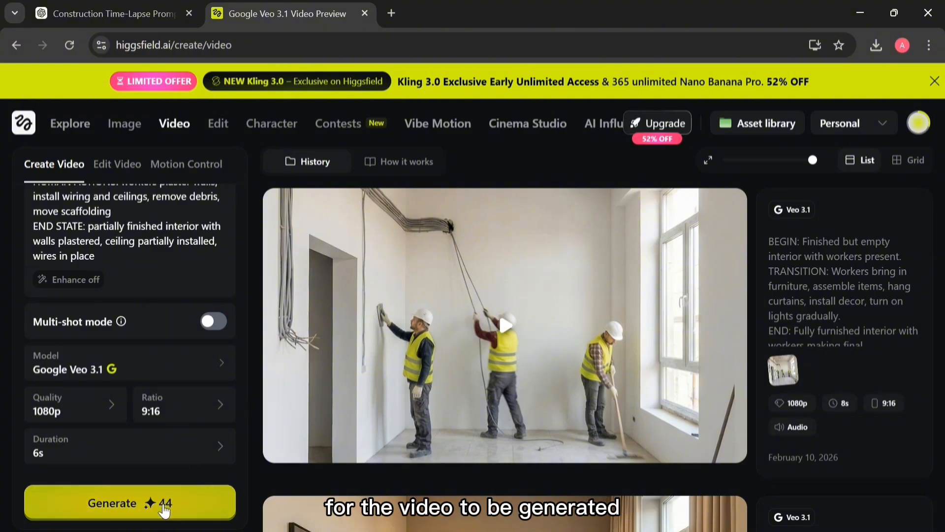
pyautogui.click(166, 507)
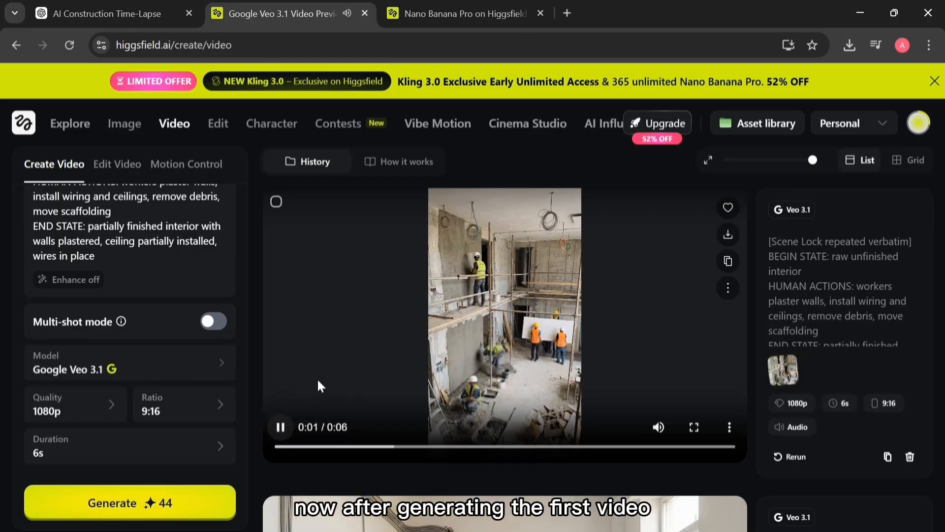
# Step: Swap the two frames, remove the new end frame, and upload the hf_20260210_045457 image as the end frame
pyautogui.scroll(6, 238, 296)
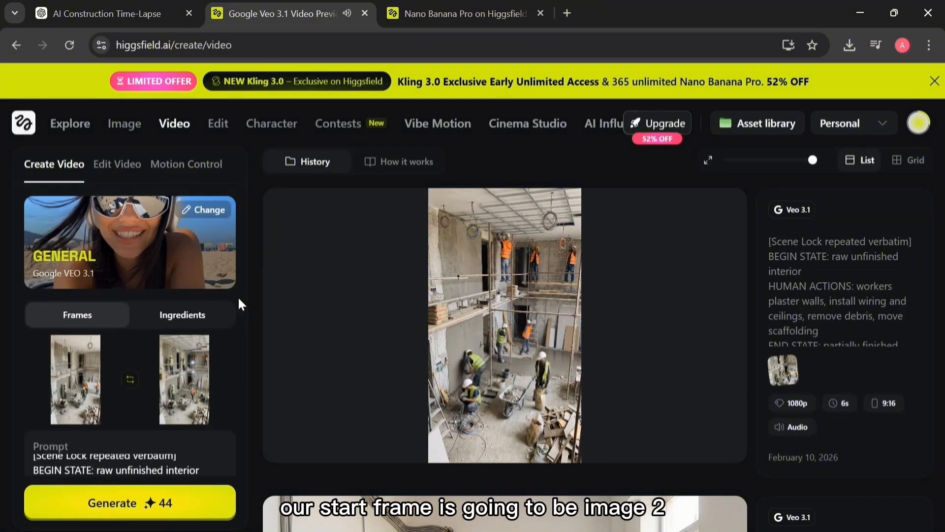
pyautogui.scroll(-1, 238, 297)
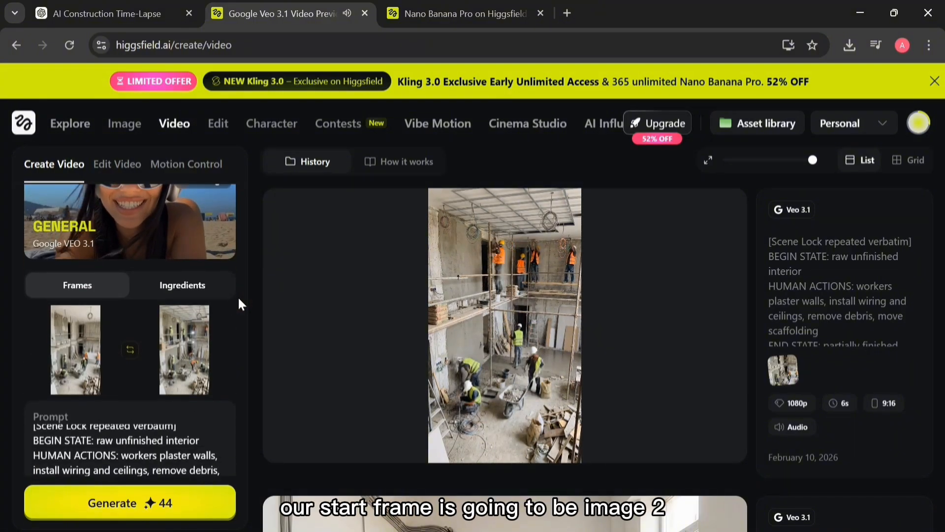
pyautogui.click(132, 352)
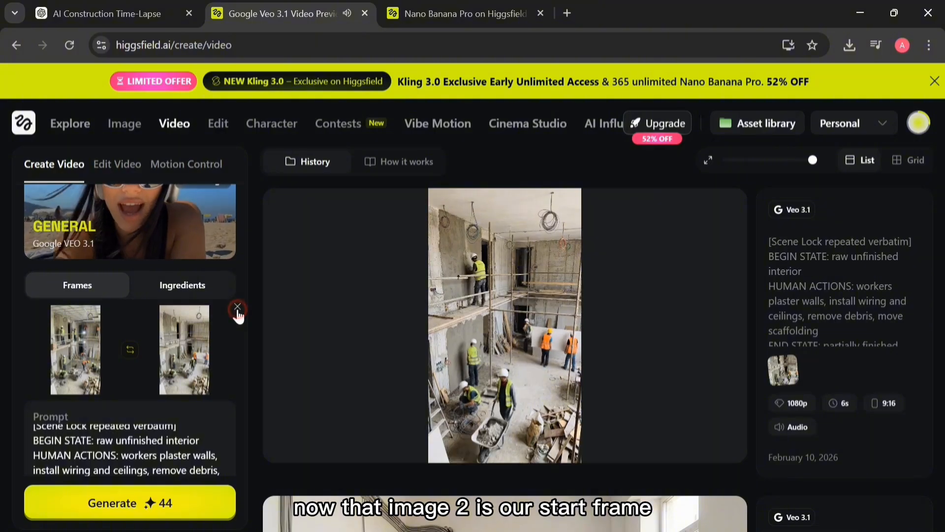
pyautogui.click(238, 310)
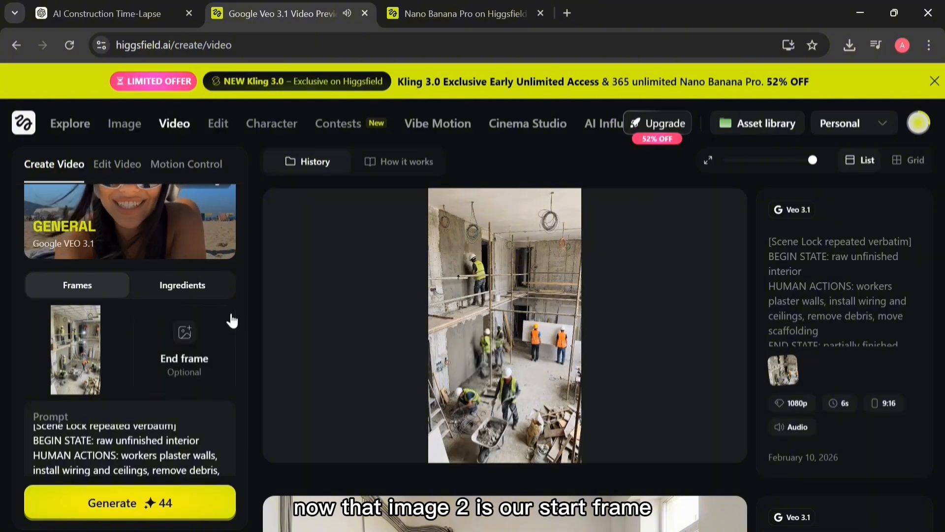
pyautogui.click(204, 338)
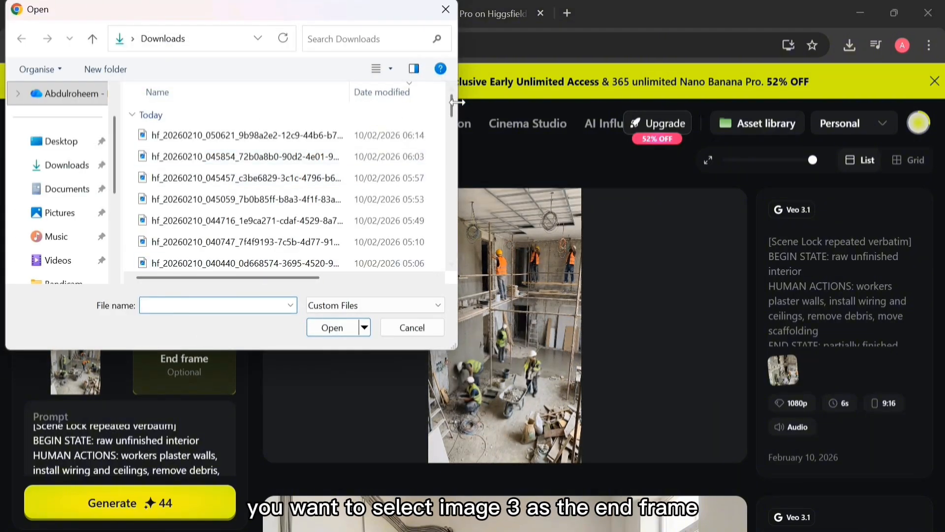
pyautogui.moveTo(451, 109); pyautogui.dragTo(455, 107)
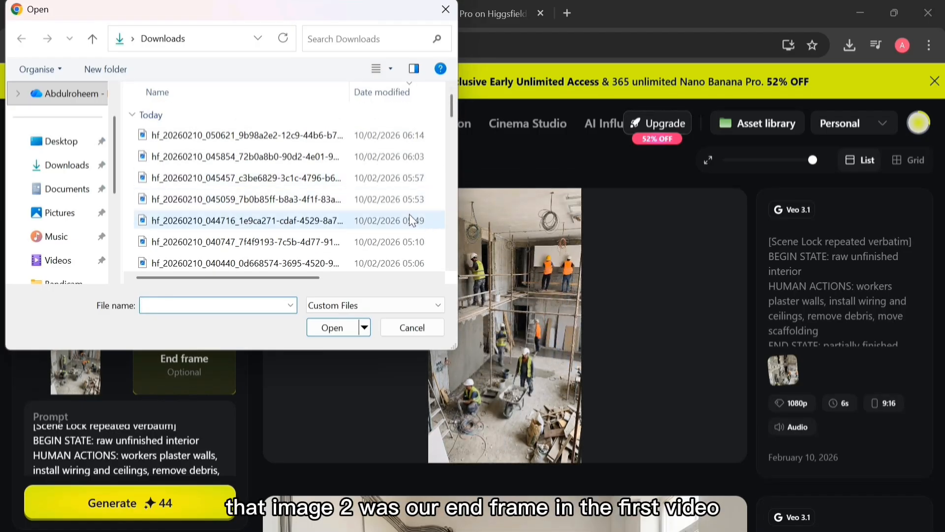
pyautogui.click(401, 179)
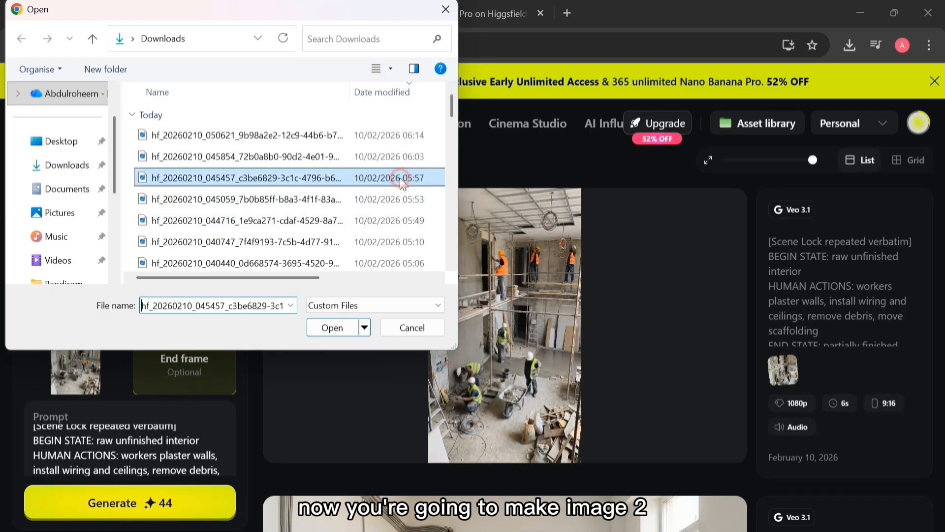
pyautogui.click(365, 327)
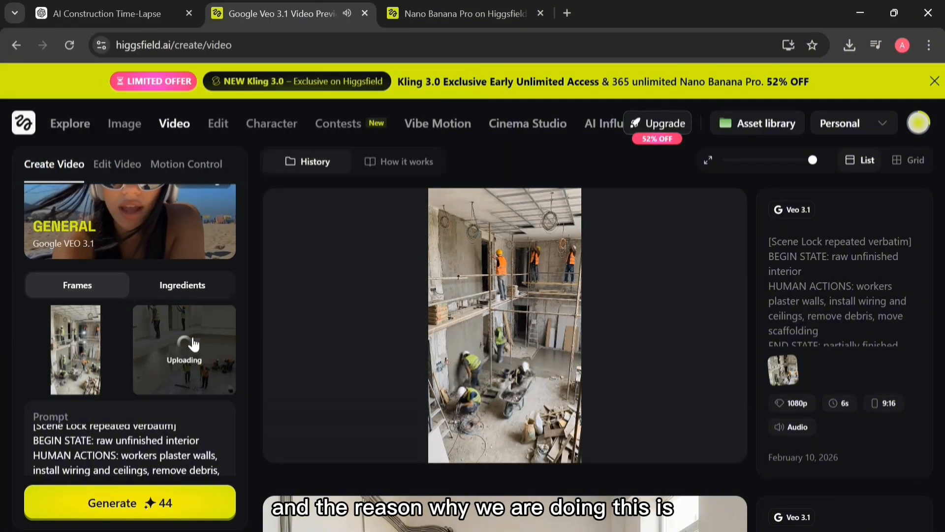
# Step: Switch to ChatGPT and copy the Chain 2: Image 2 → Image 3 prompt from the Chained Time-Lapse Scenes section
pyautogui.click(101, 1)
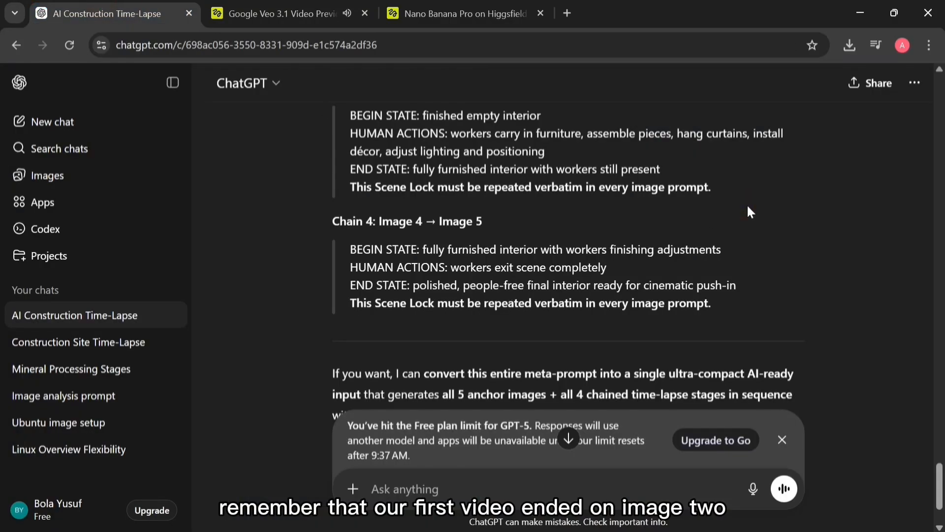
pyautogui.scroll(1, 747, 204)
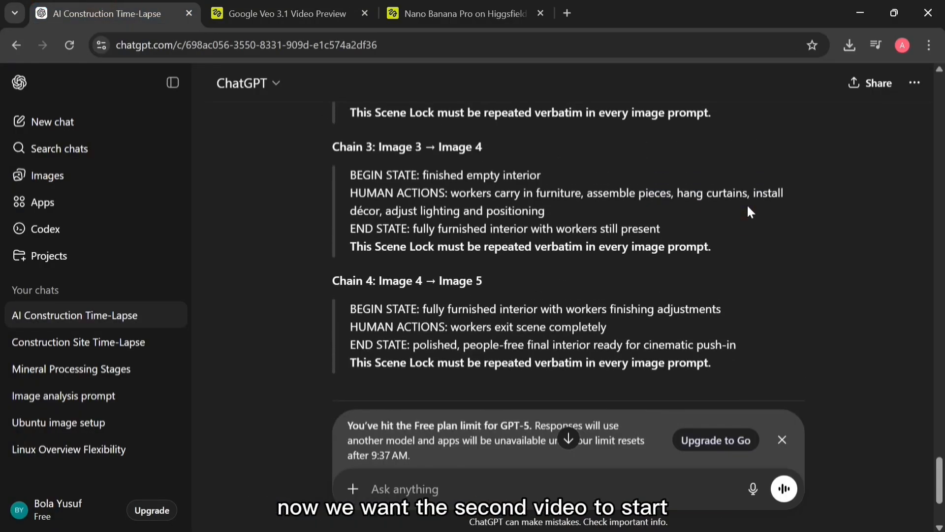
pyautogui.scroll(5, 757, 221)
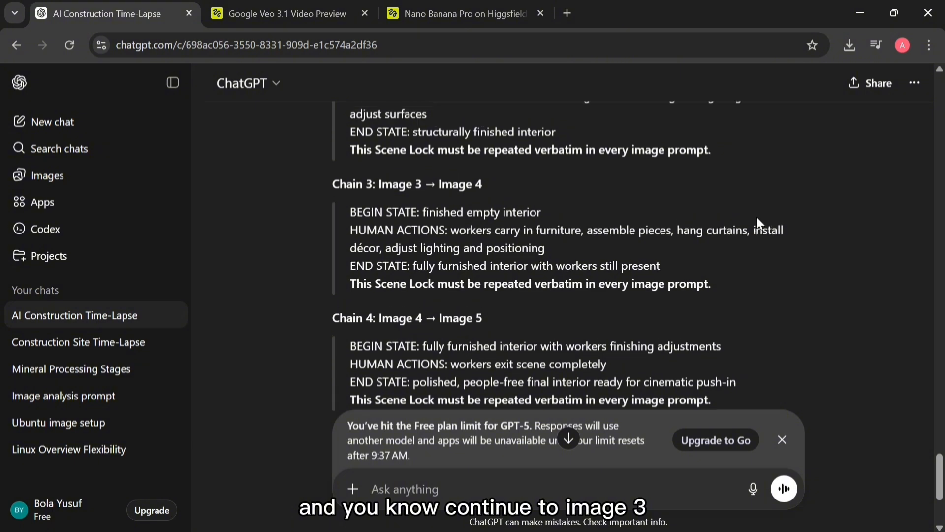
pyautogui.scroll(1, 758, 224)
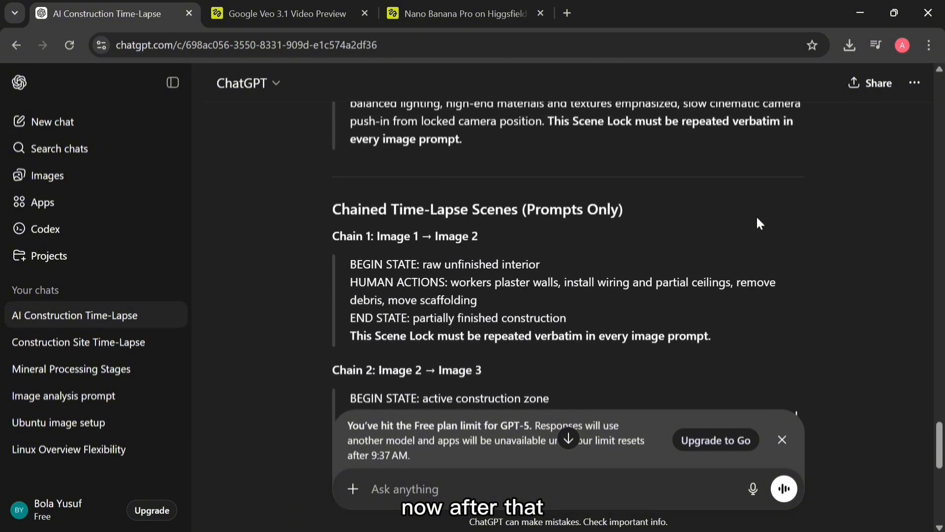
pyautogui.scroll(-2, 759, 224)
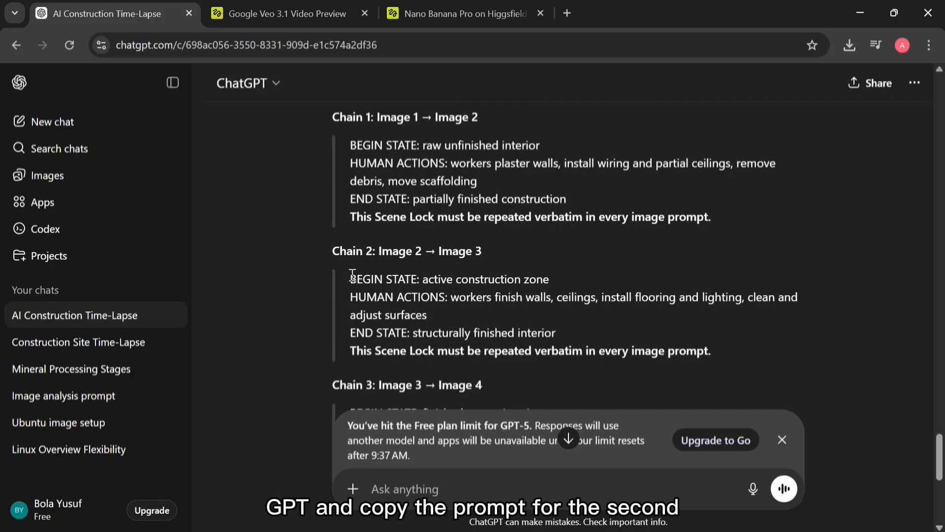
pyautogui.moveTo(409, 294); pyautogui.dragTo(503, 341)
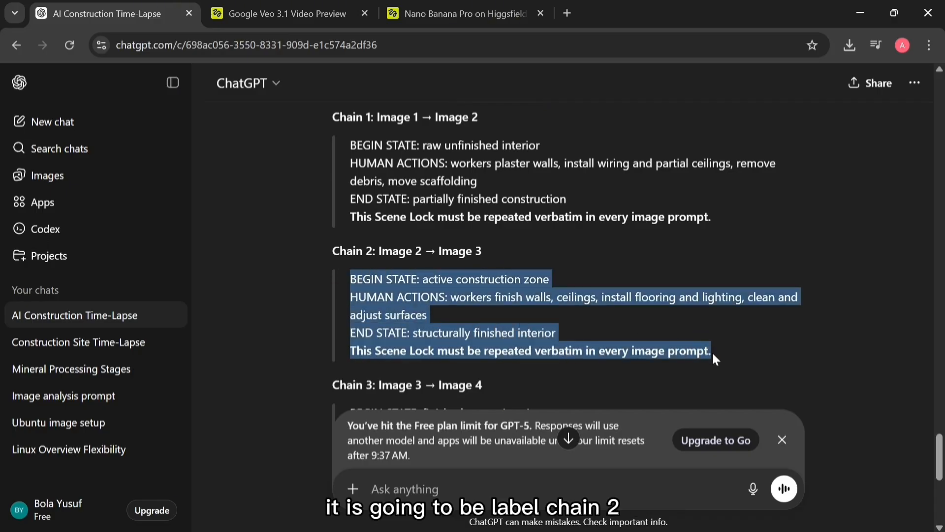
pyautogui.moveTo(712, 350); pyautogui.dragTo(712, 350)
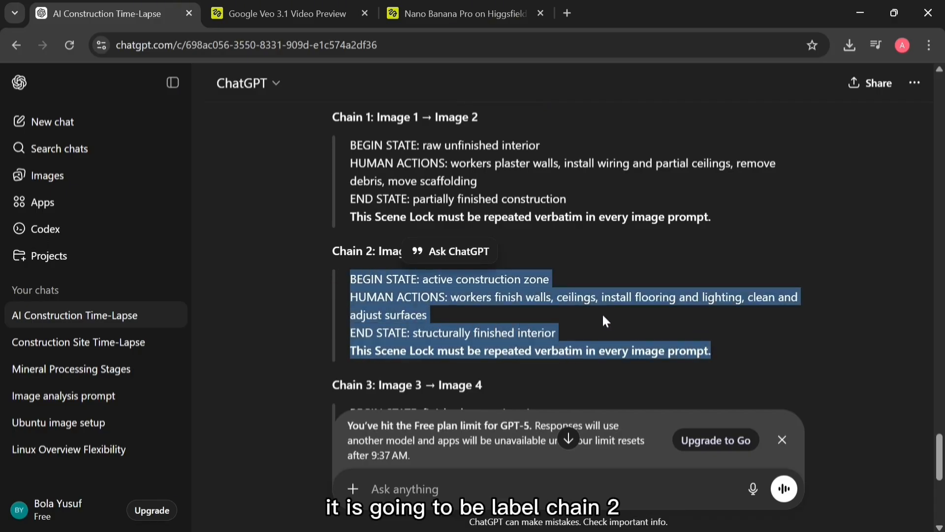
pyautogui.rightClick(482, 285)
pyautogui.click(499, 304)
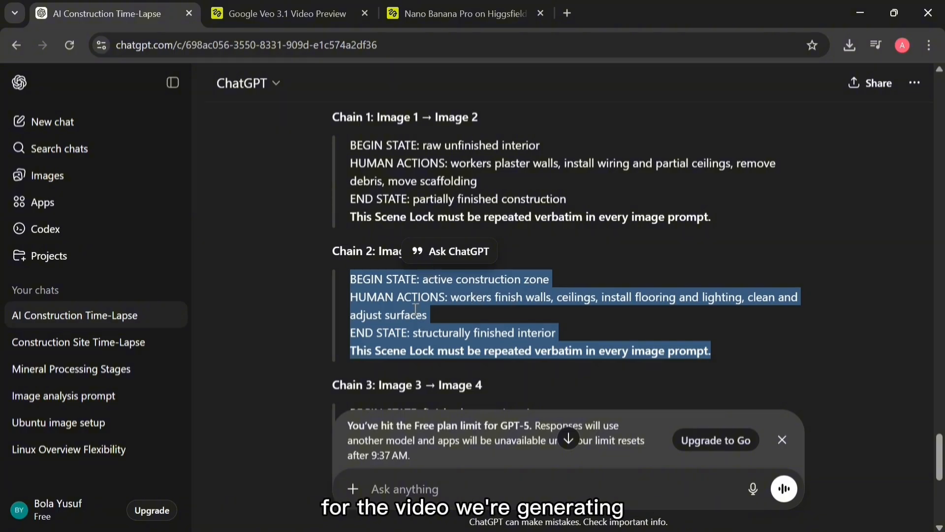
pyautogui.click(333, 260)
# Step: Return to Higgsfield and replace the old video prompt with the copied Chain 2 prompt
pyautogui.click(245, 14)
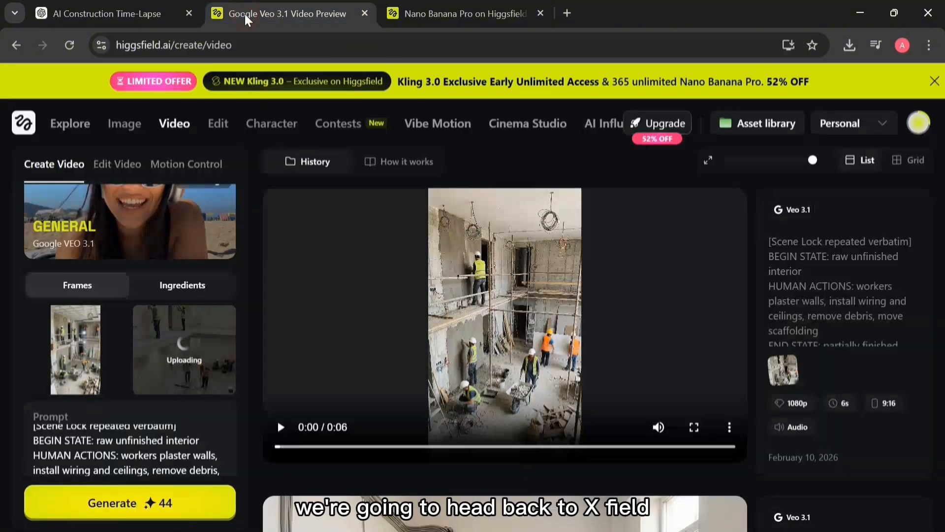
pyautogui.moveTo(271, 123)
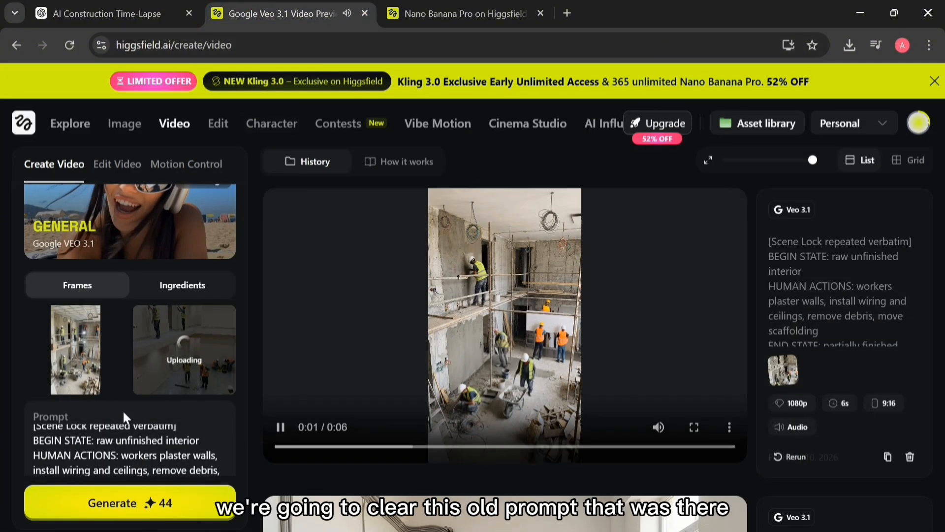
pyautogui.click(38, 436)
pyautogui.hotkey('ctrl', 'a')
pyautogui.press('BackSpace')
pyautogui.scroll(-4, 181, 418)
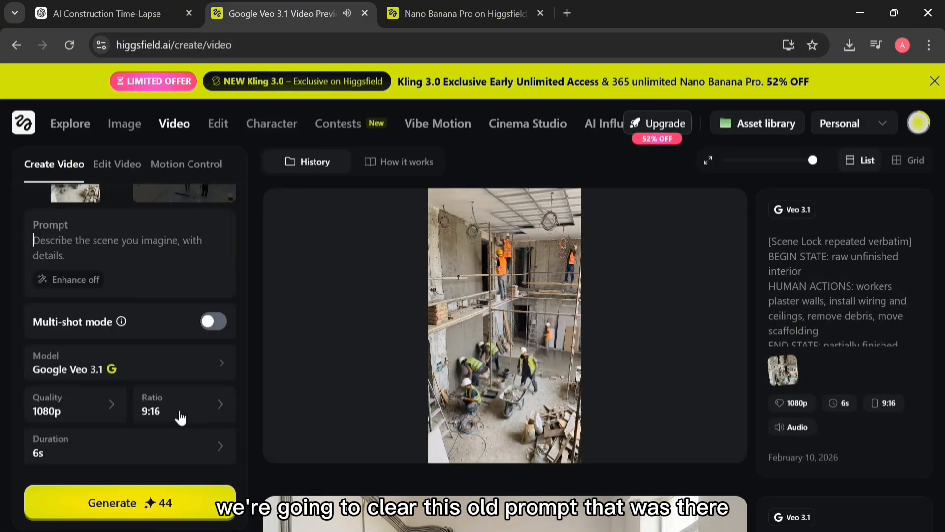
pyautogui.hotkey('ctrl', 'v')
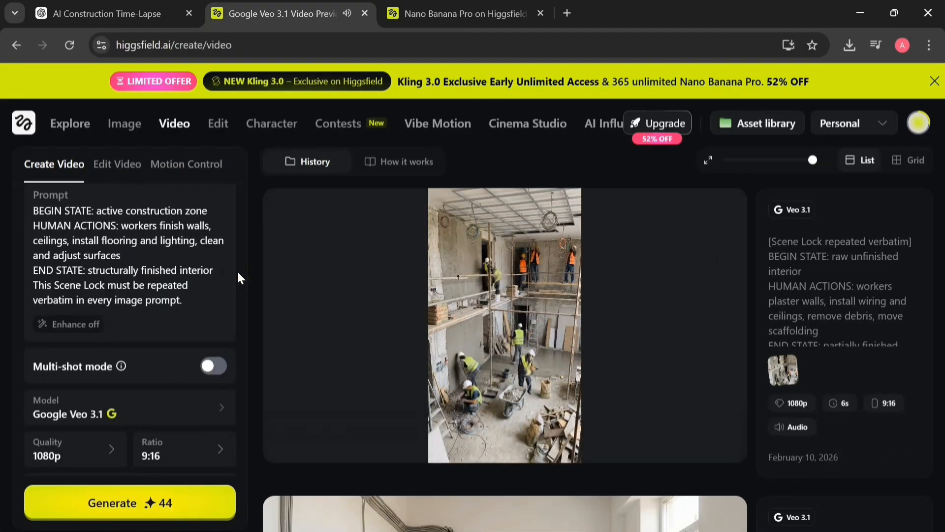
# Step: Check the start and end frames at full size, and generate the second video with Google Veo 3.1 at 1080p, 9:16 and 6s
pyautogui.scroll(5, 238, 273)
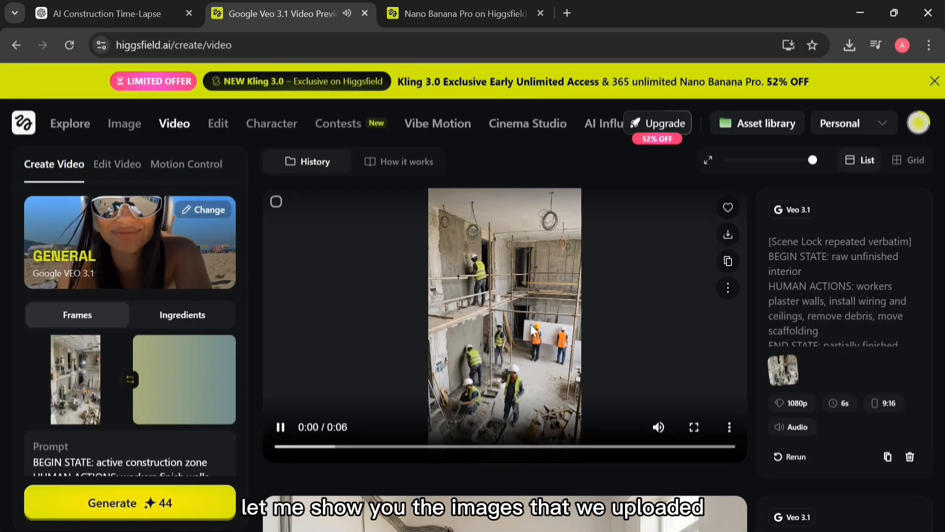
pyautogui.click(277, 428)
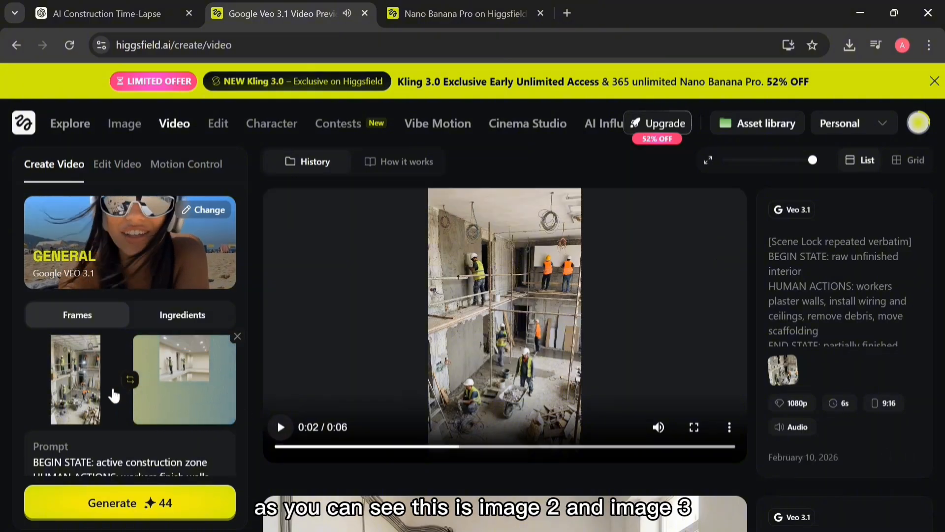
pyautogui.click(69, 384)
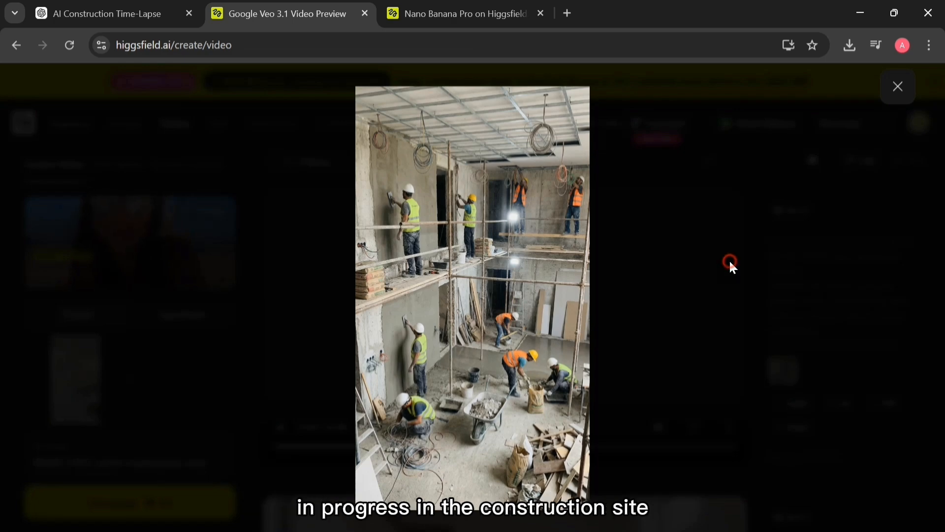
pyautogui.click(896, 87)
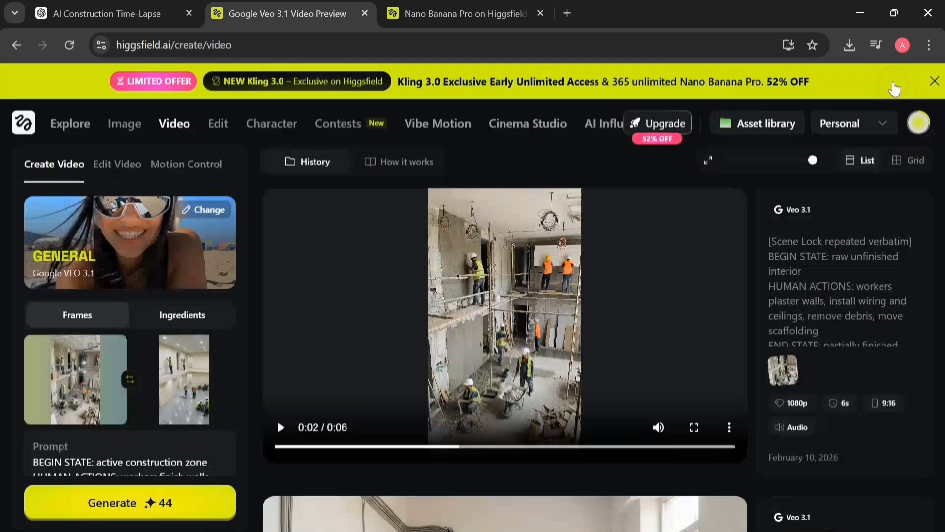
pyautogui.click(174, 388)
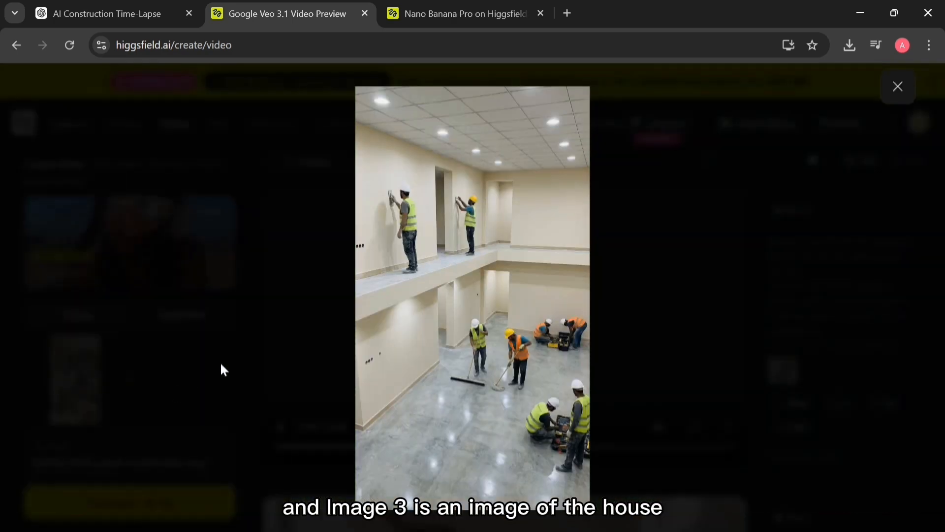
pyautogui.click(897, 88)
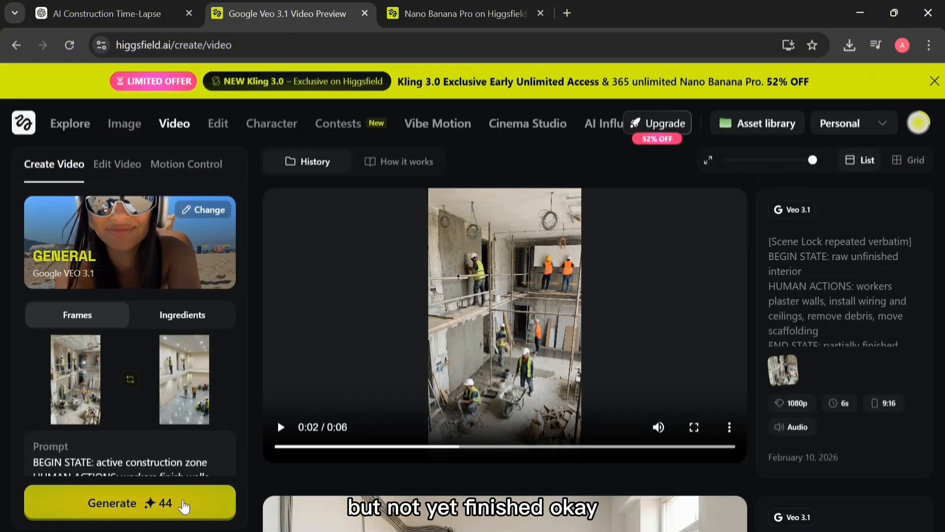
pyautogui.scroll(-5, 236, 385)
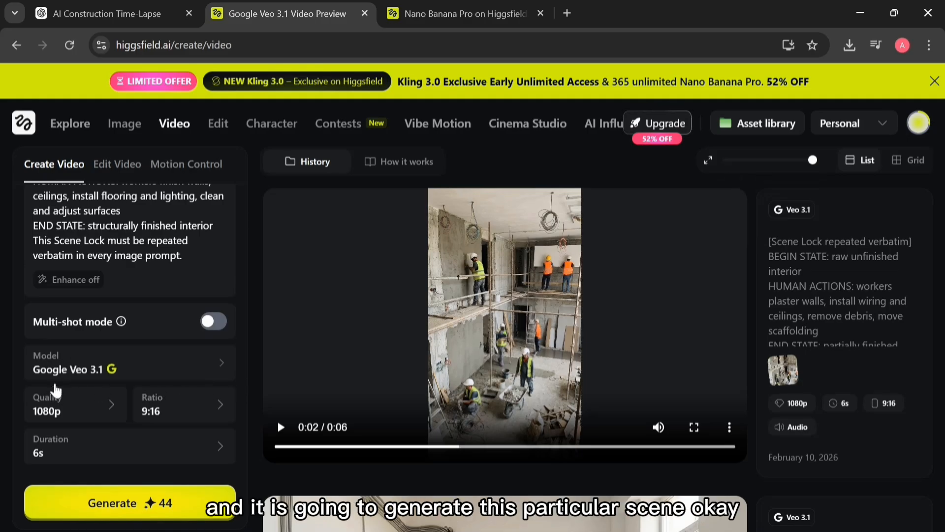
pyautogui.click(133, 500)
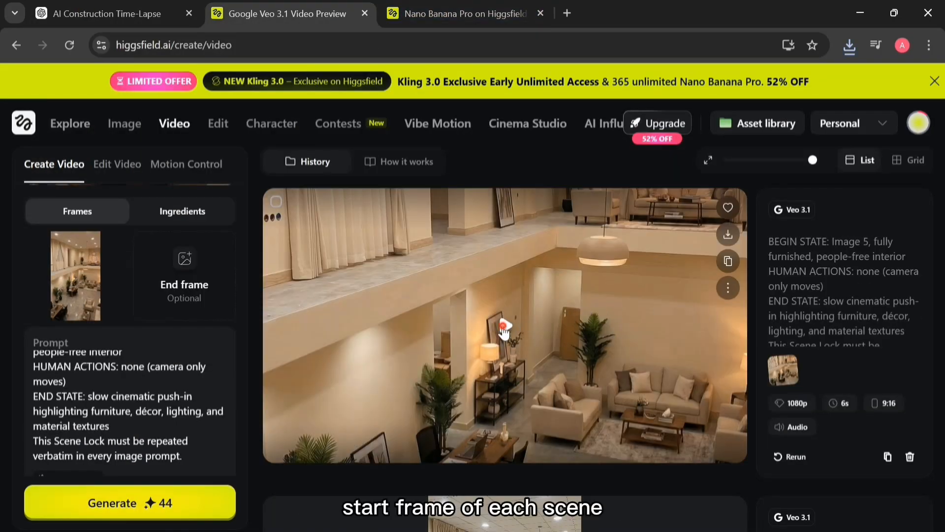
# Step: Play the generated cinematic push-in video of the furnished Image 5 interior
pyautogui.click(503, 327)
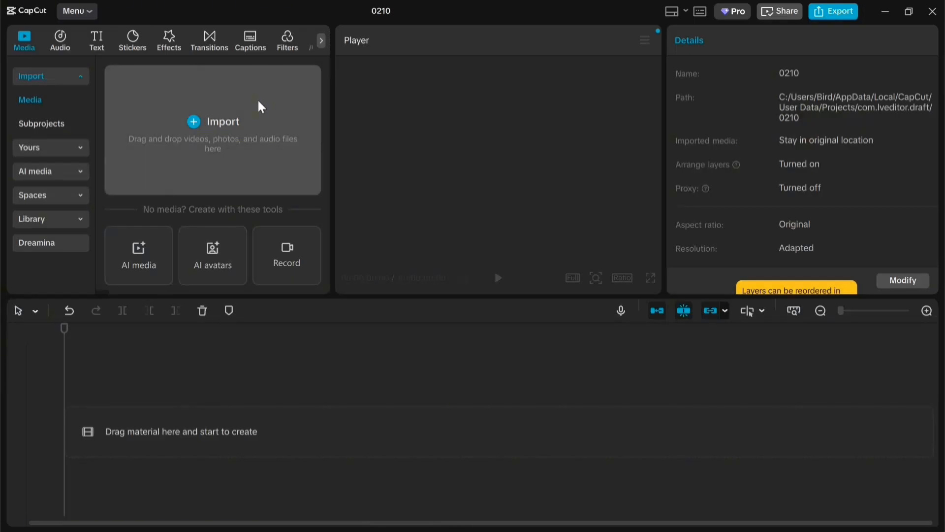
# Step: In the CapCut project 0210, import the five hf_20260210 videos from 051329 to 054541 out of the Downloads folder
pyautogui.click(259, 105)
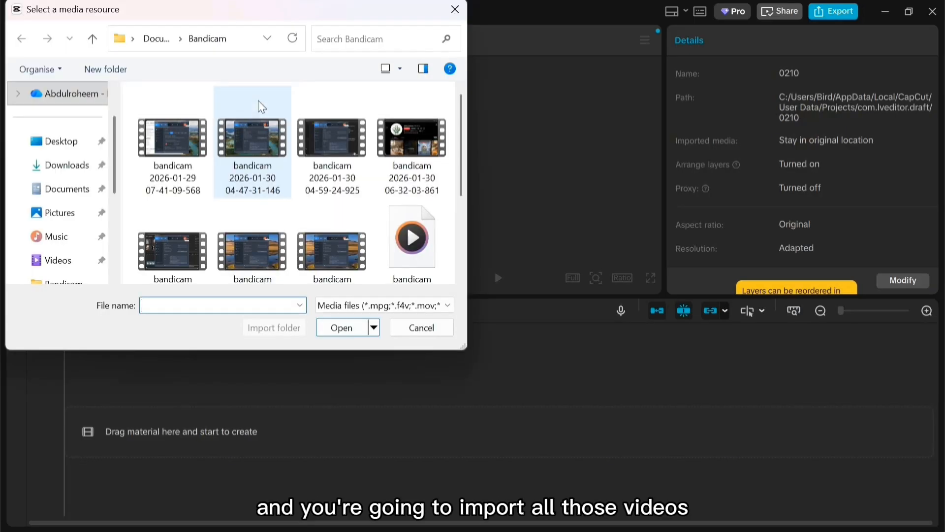
pyautogui.click(67, 166)
pyautogui.scroll(-1, 461, 108)
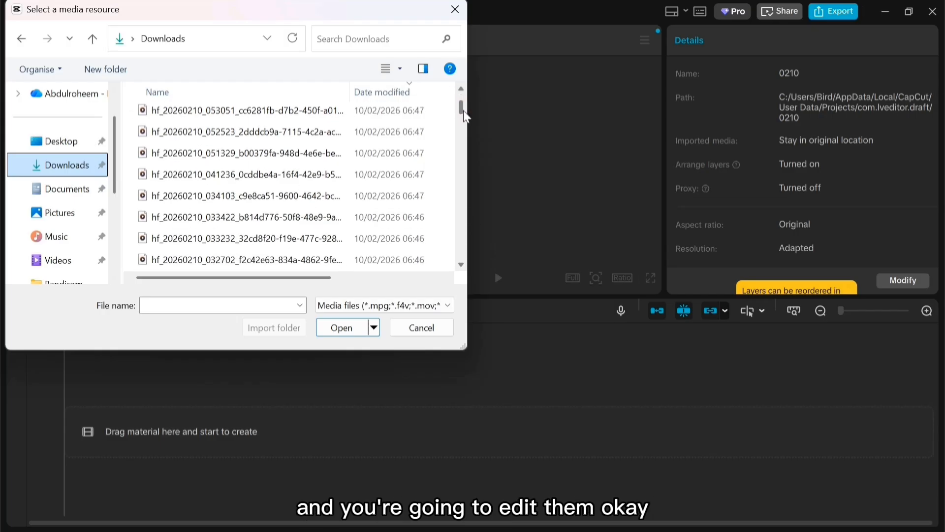
pyautogui.scroll(1, 461, 107)
pyautogui.click(142, 224)
pyautogui.moveTo(142, 224); pyautogui.dragTo(163, 131)
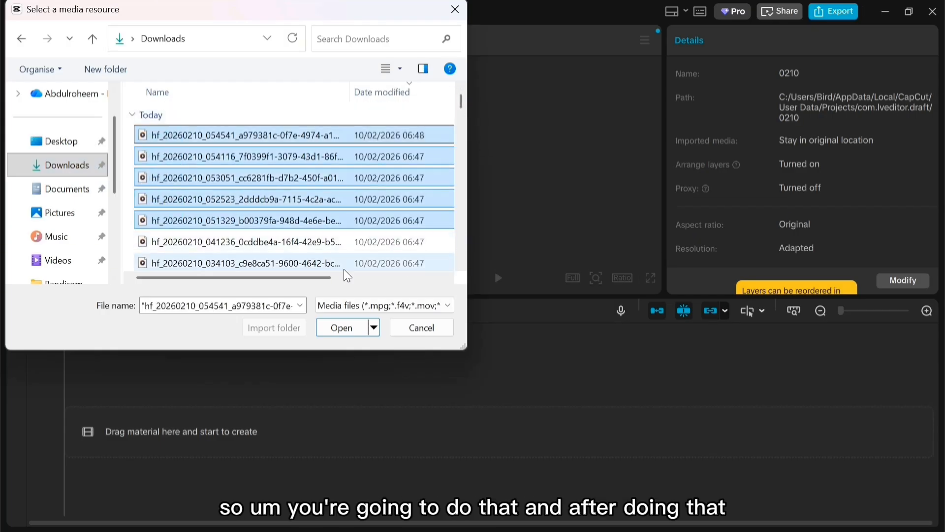
pyautogui.click(351, 329)
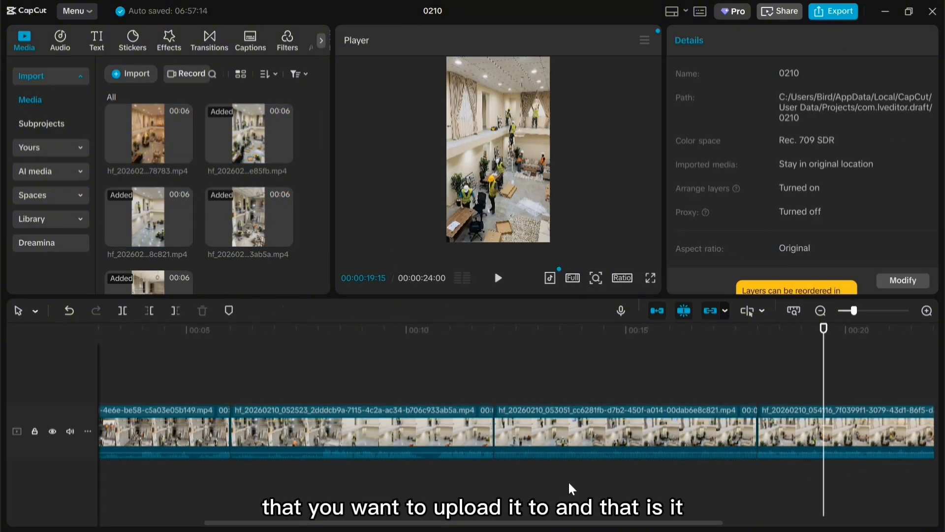
# Step: Play the assembled time-lapse sequence in the CapCut player
pyautogui.click(499, 278)
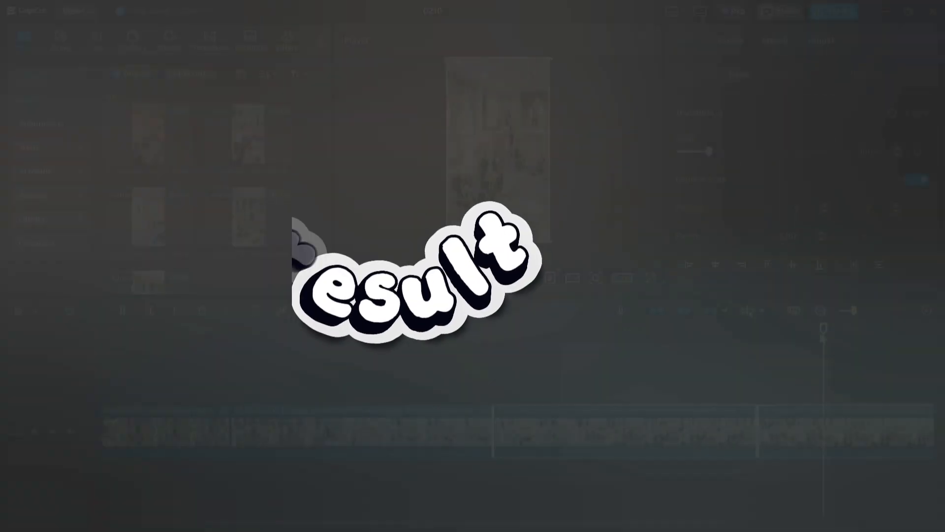